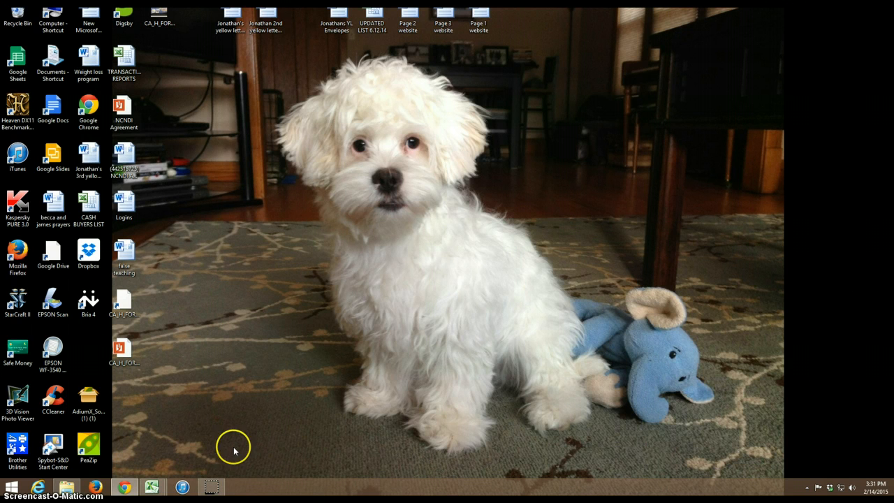
Switch to the PayPal page in Chrome and open the Invoicing and Request Money tool.
click(124, 482)
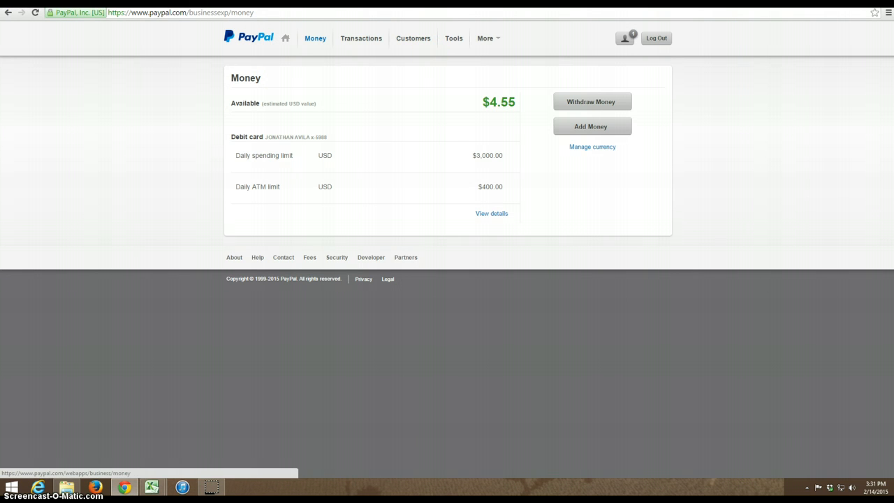
click(453, 39)
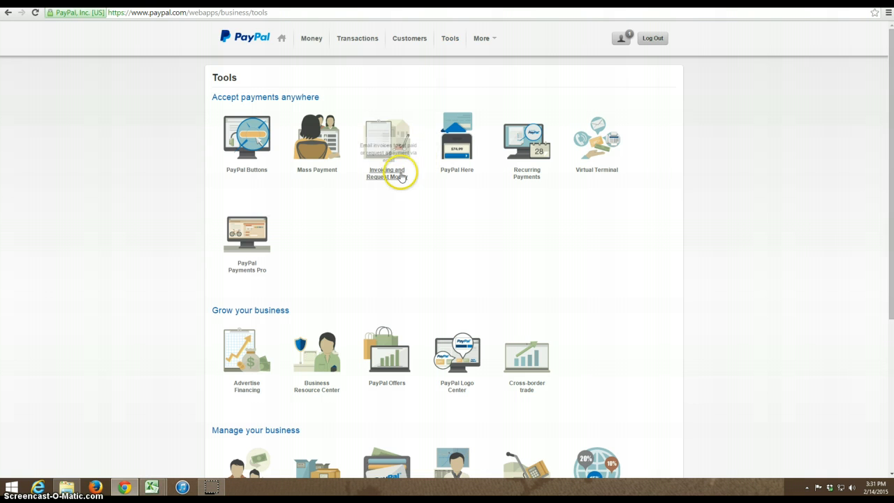
mouse_move(393, 174)
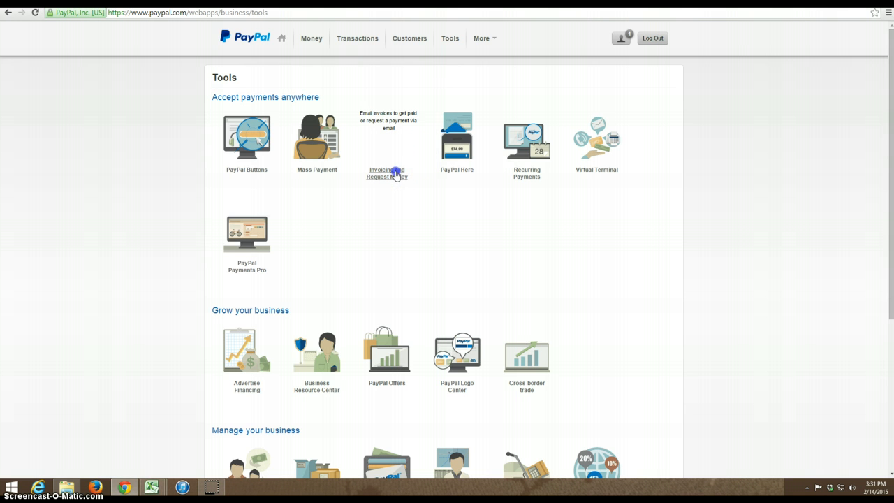
click(387, 175)
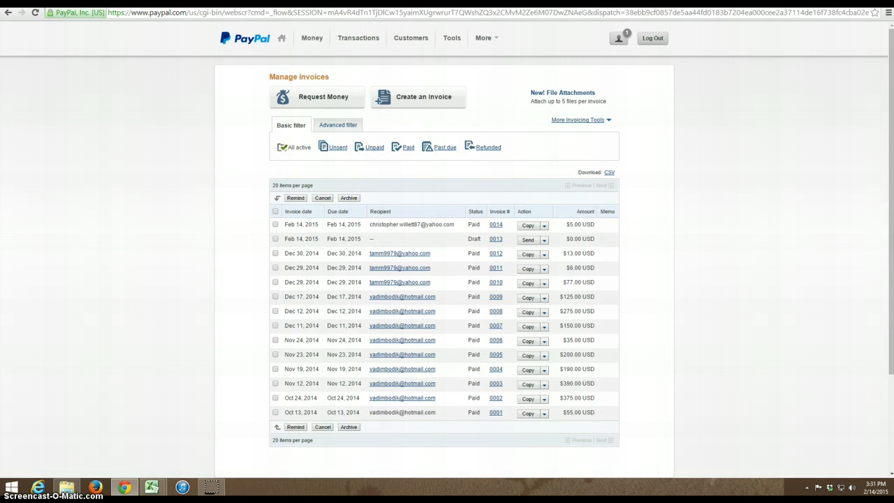
Return to the Tools page, reopen Invoicing and Request Money, and start a new invoice.
click(8, 13)
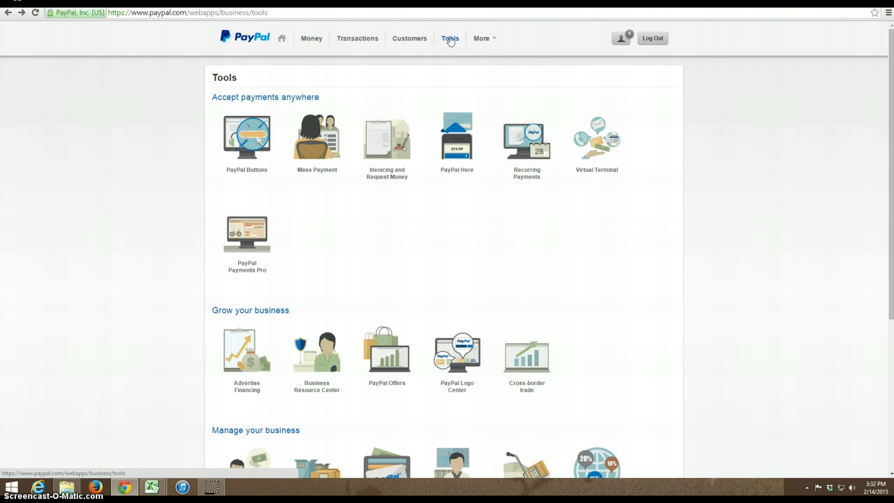
click(382, 176)
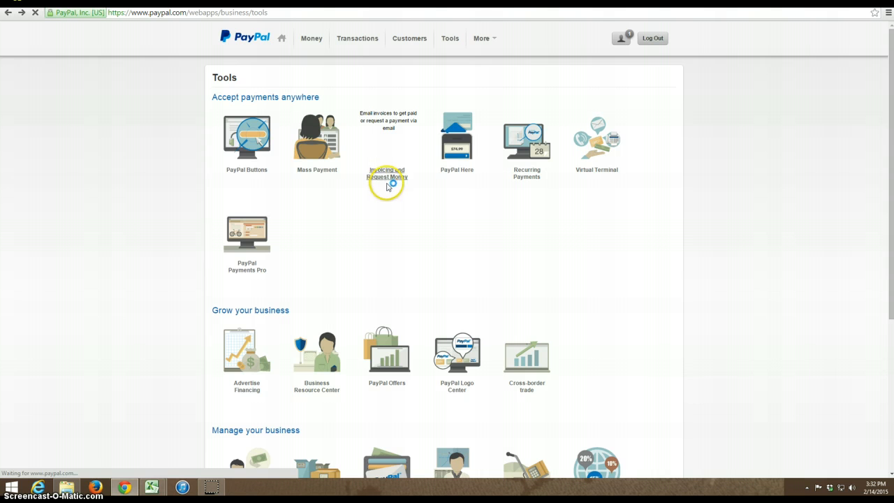
click(388, 95)
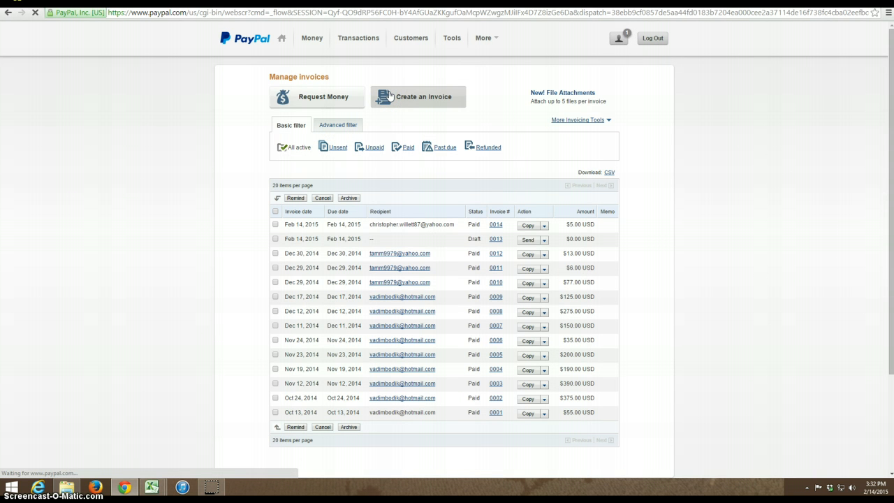
click(186, 179)
scroll(186, 181, down, 3)
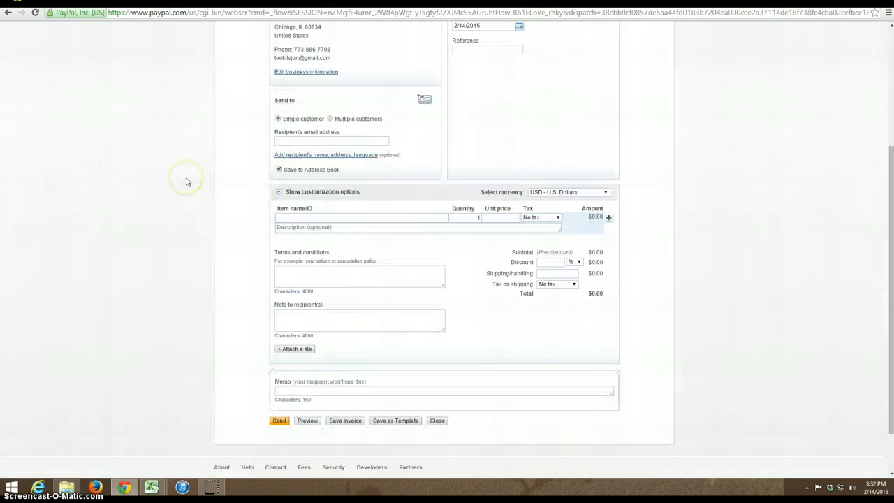
scroll(186, 182, up, 2)
scroll(186, 182, up, 1)
scroll(186, 181, down, 2)
scroll(186, 182, up, 2)
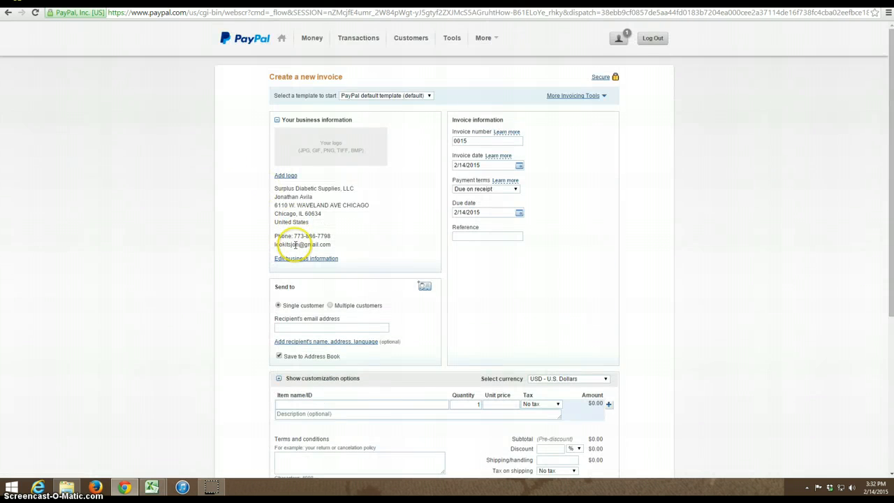
Edit the invoice's business information so the address and phone are set to "Don't show on invoice", and save it.
click(290, 260)
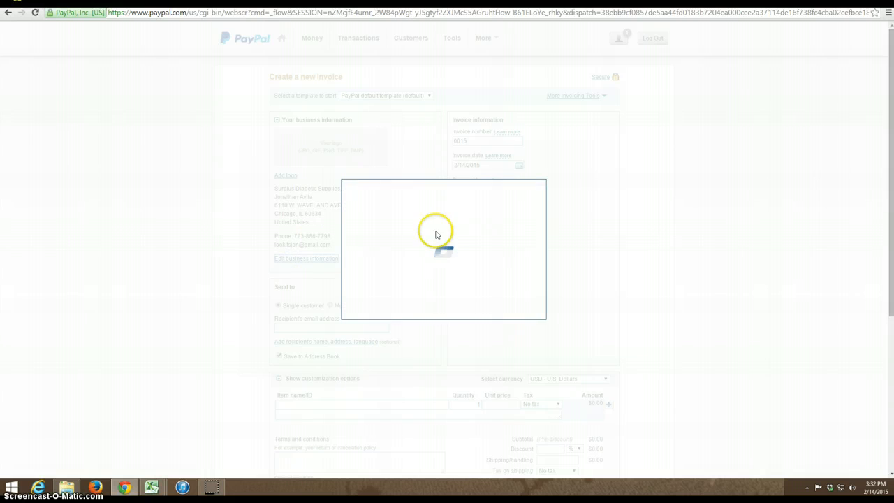
click(510, 226)
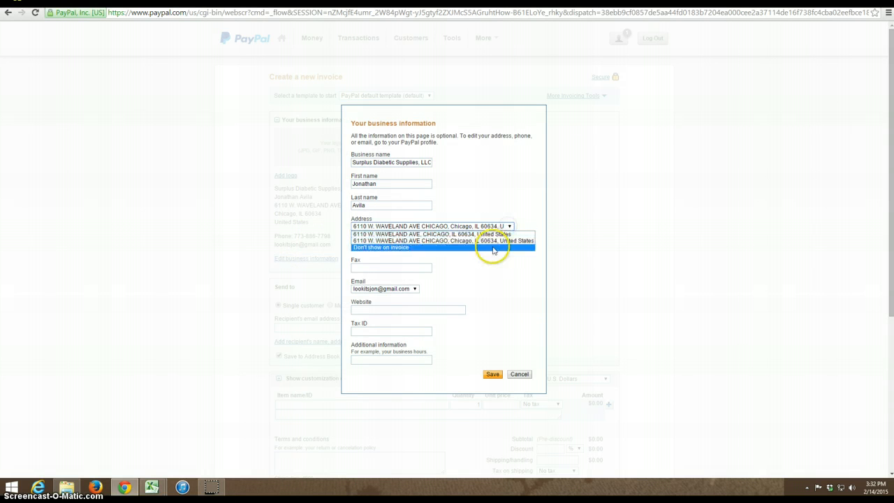
click(493, 248)
click(416, 247)
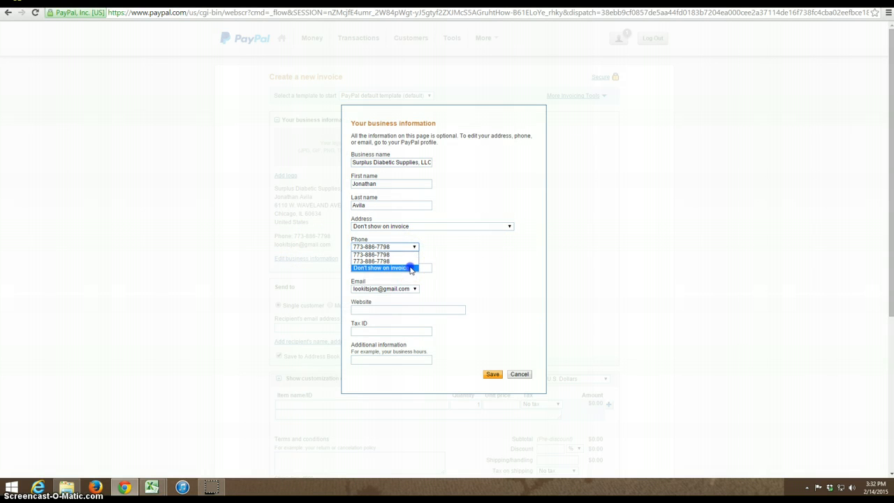
click(410, 267)
click(493, 374)
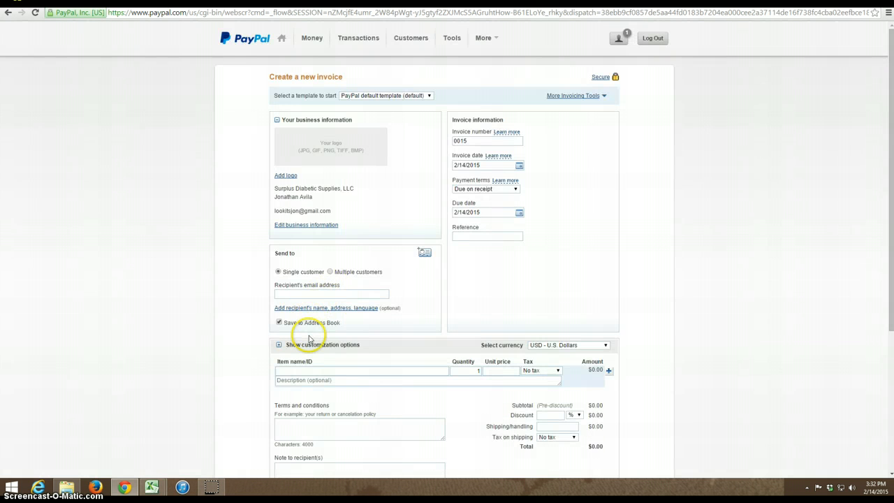
Fill in the single customer's email address as the invoice recipient, using the saved suggestion.
click(307, 296)
text(Ch)
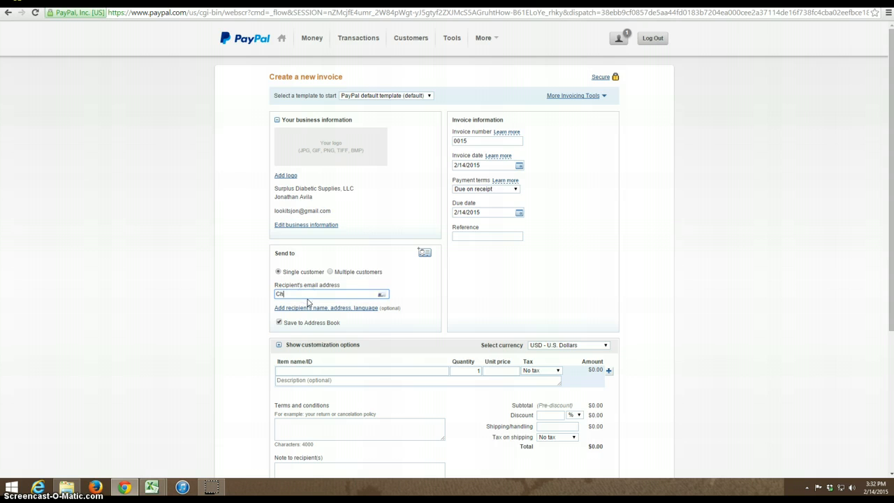
text(ris)
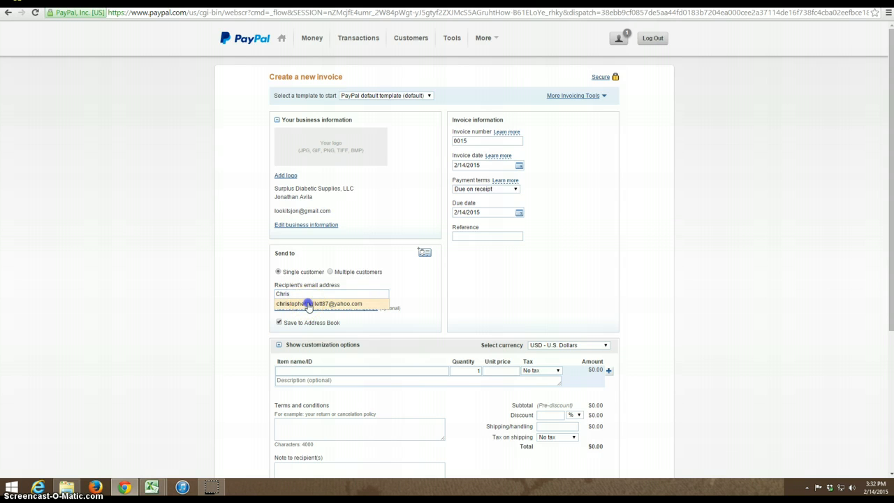
click(308, 304)
Add the item "One Touch Ultra 50 ct. Retail" with unit price 1 and description "Exp. 5/16, box is in mint condition".
click(303, 370)
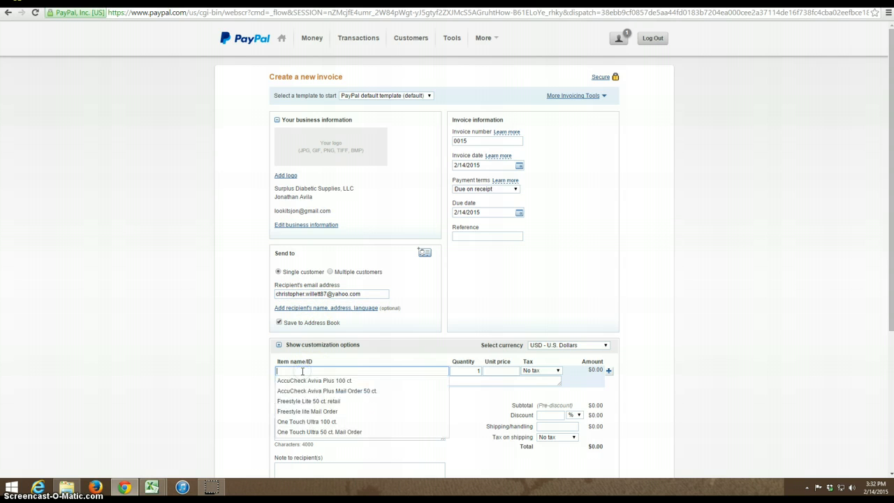
text(One)
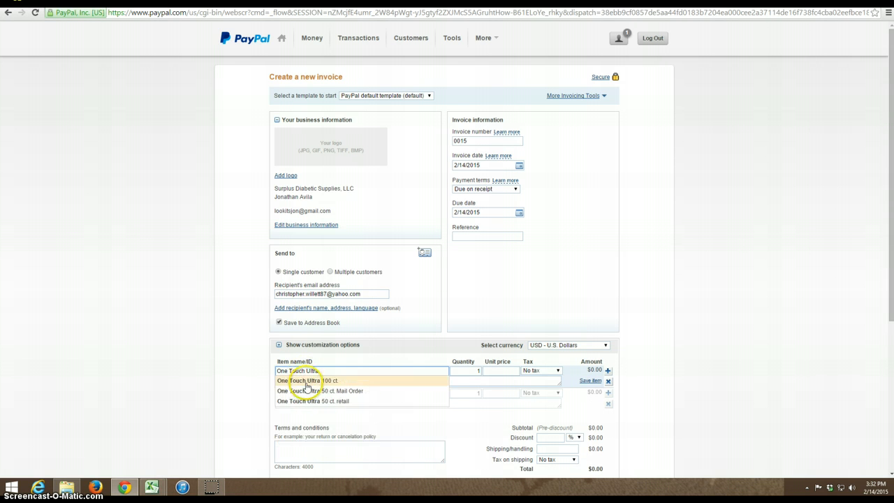
text( Touch Ultra 5)
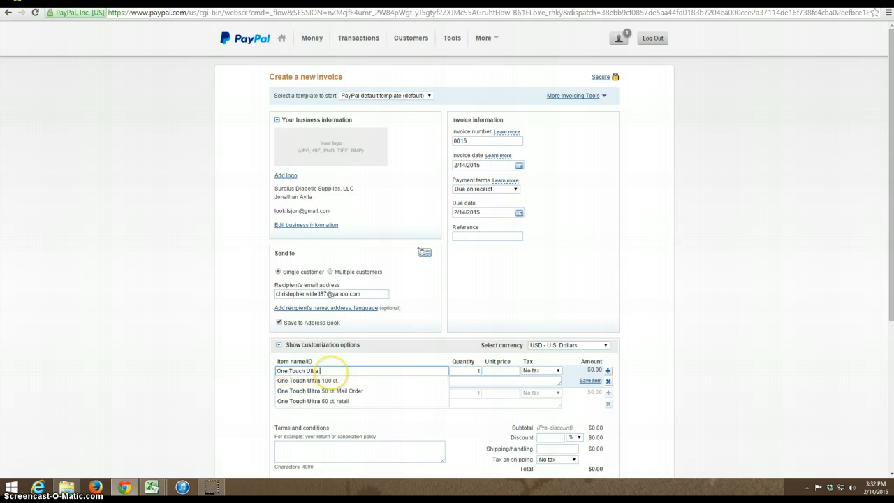
text(0 ct. Retail)
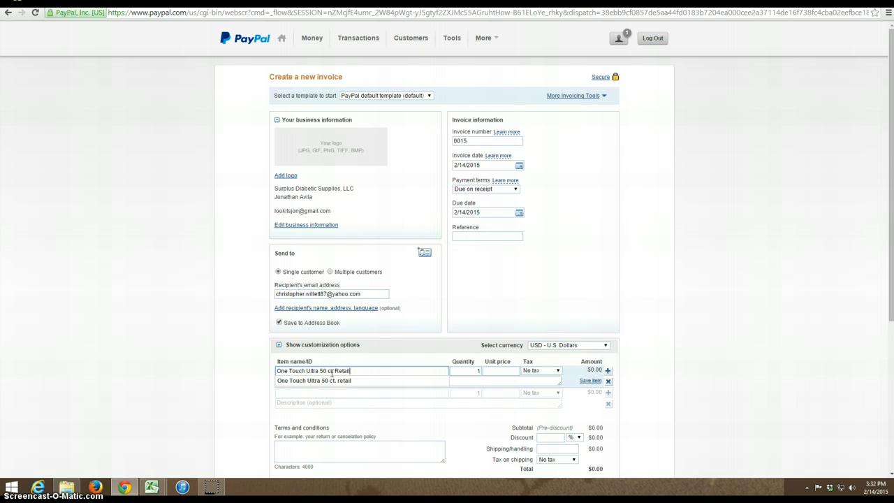
click(478, 381)
click(500, 370)
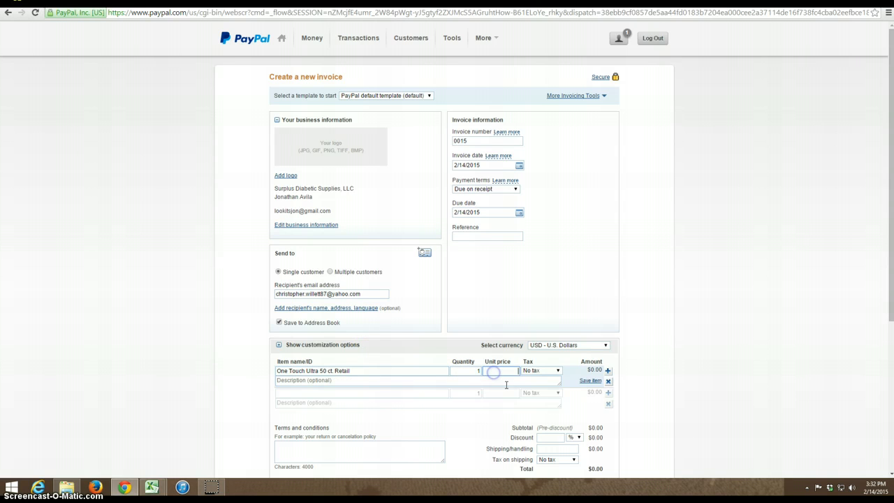
text(1)
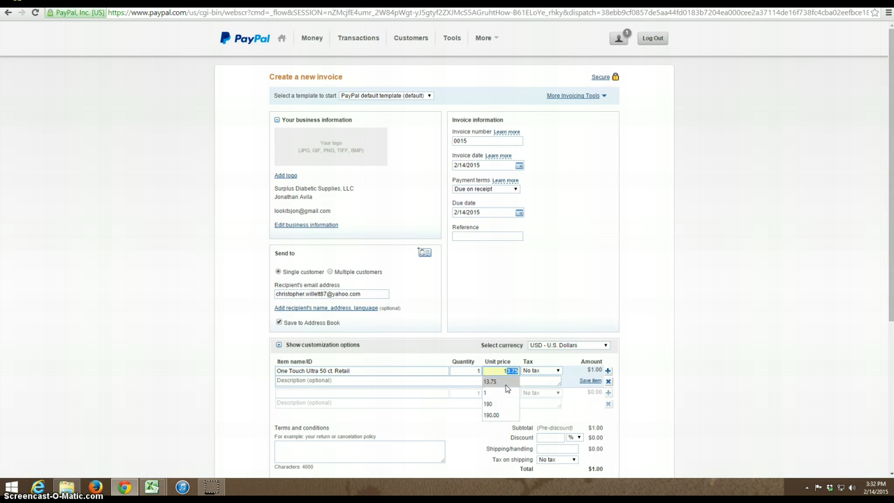
click(440, 380)
text(Exp. 5/16, box is in mint co)
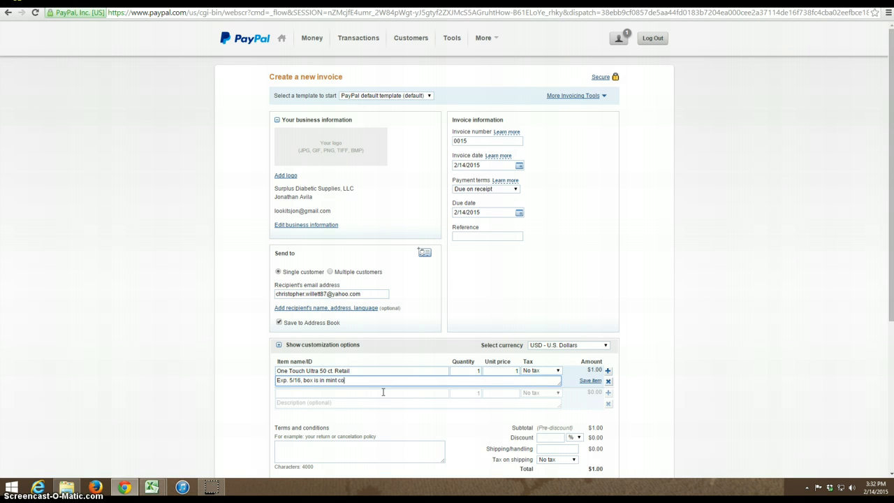
Add "AccuCheck Aviva Plus 100 ct." with unit price 1 and description "Exp. 1/16, box slightly damaged due to script label being torn off.".
click(383, 392)
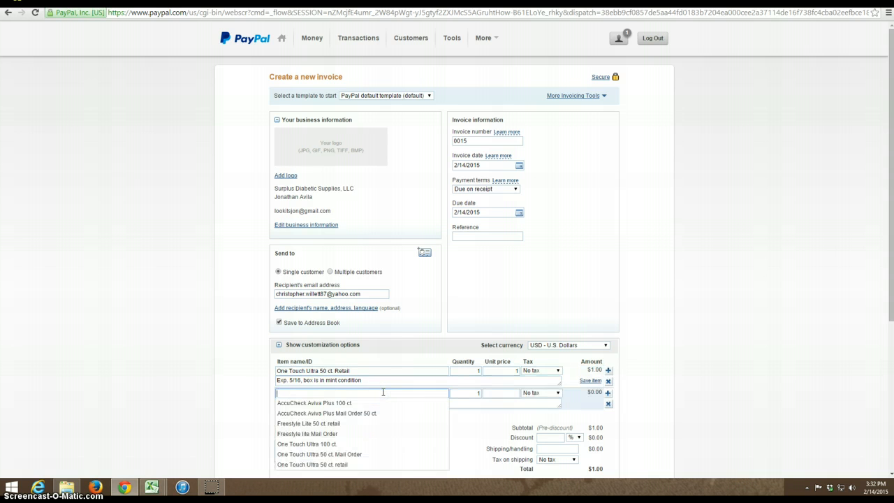
click(326, 403)
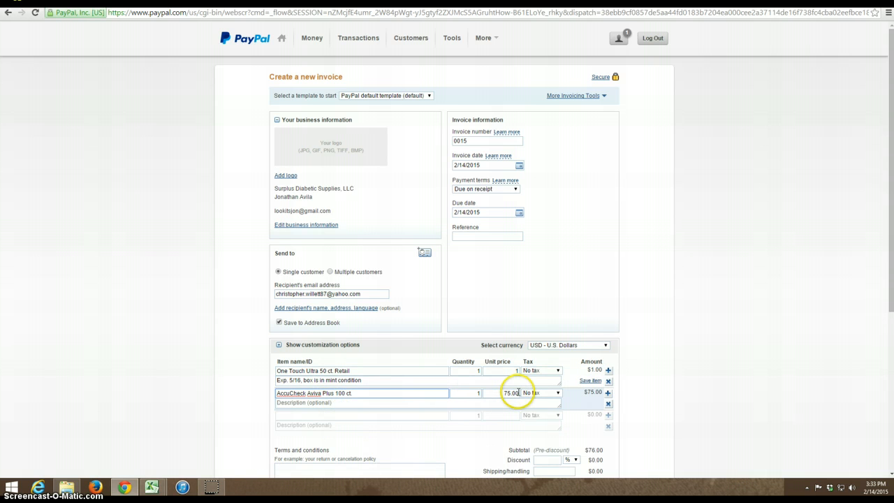
drag(516, 392, 502, 393)
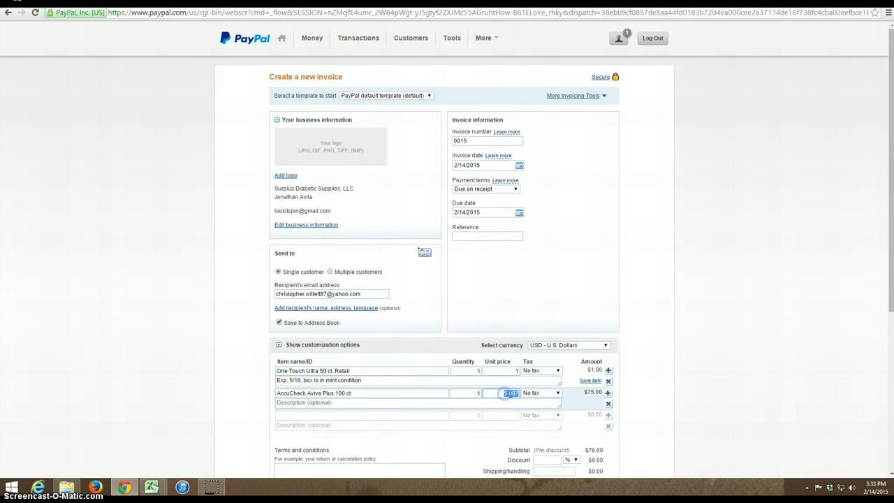
text(1)
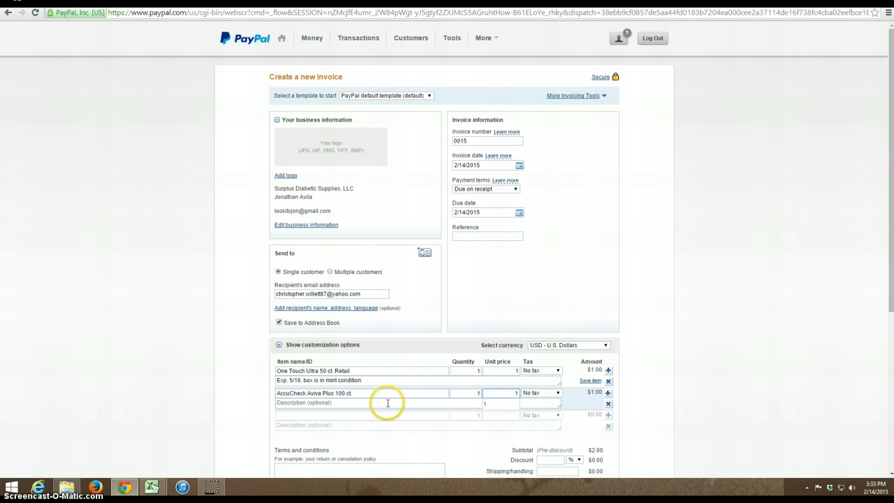
click(388, 403)
text(Exp)
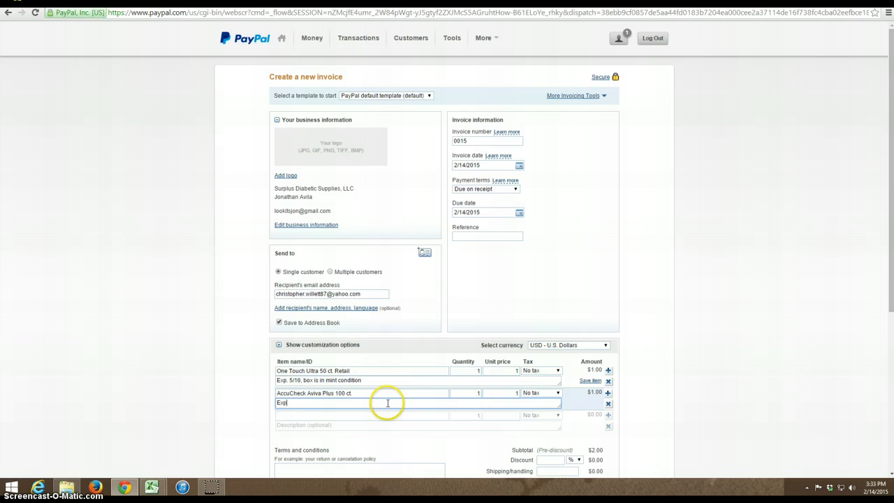
text(. 1)
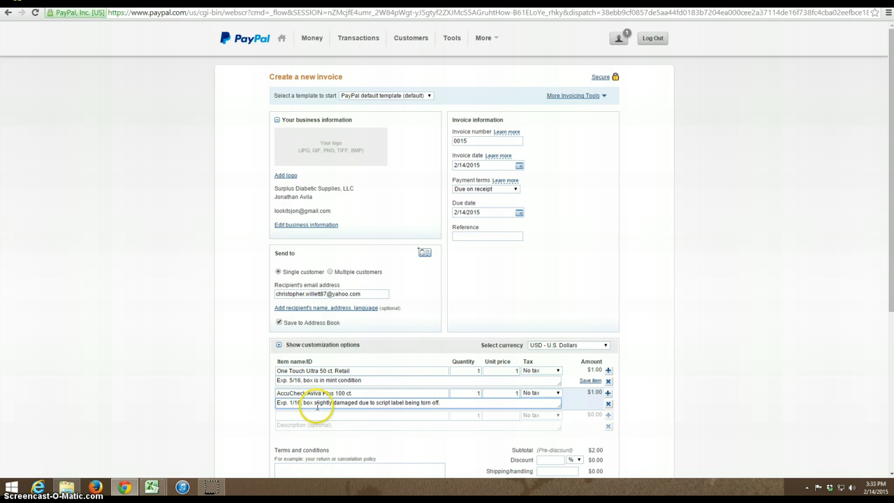
Examine the terms and conditions, note to recipient and file attachment options without adding anything.
scroll(209, 391, down, 2)
click(289, 330)
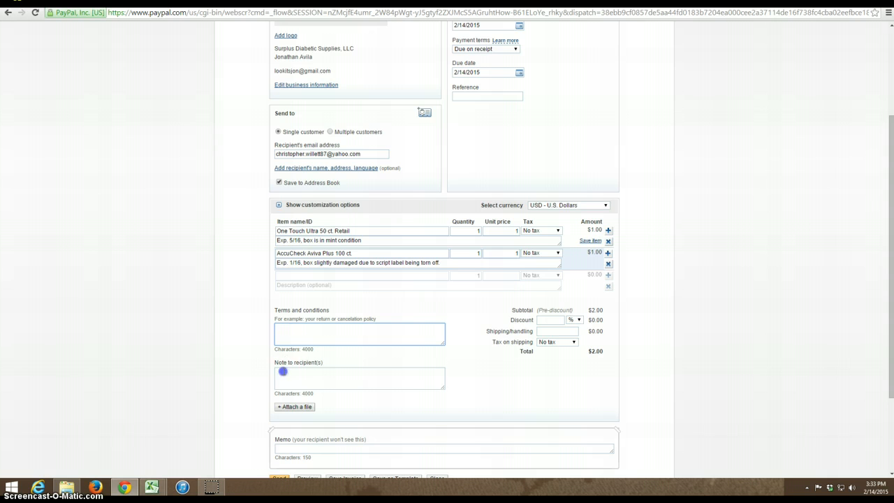
click(284, 372)
scroll(294, 377, down, 2)
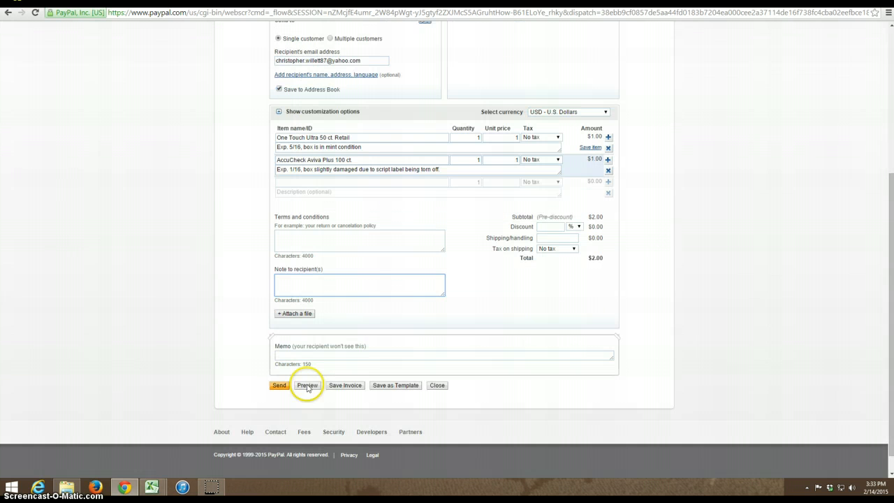
click(294, 314)
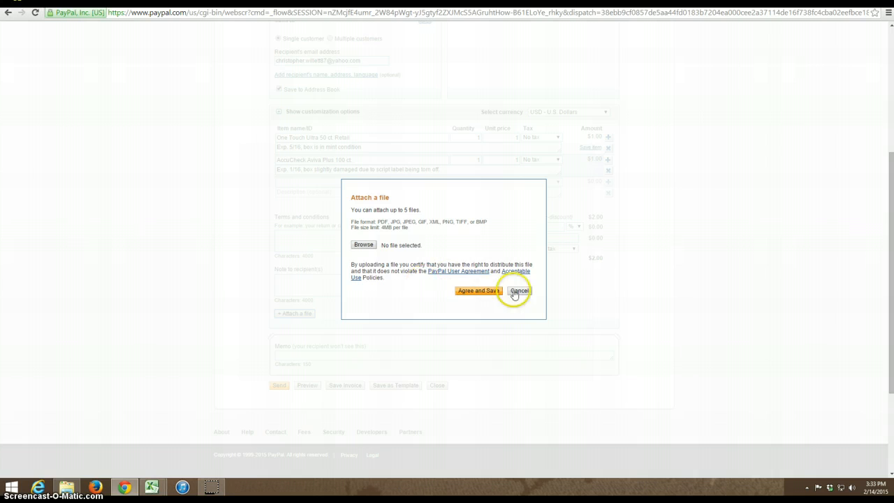
click(517, 291)
click(294, 313)
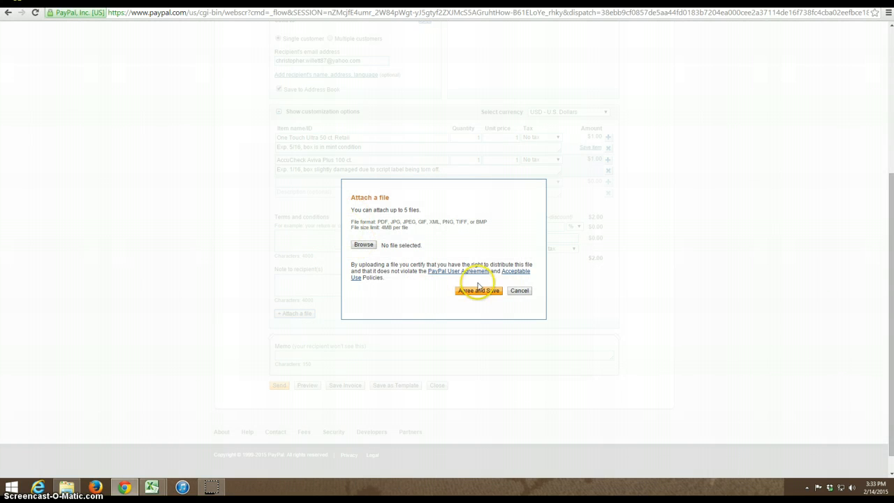
click(518, 290)
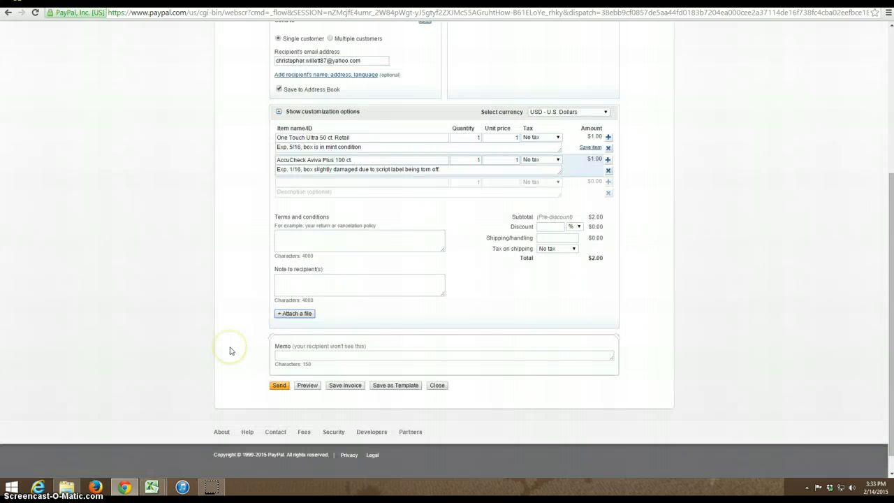
Review the whole invoice form, from the invoice details and recipient to the items and sending options.
scroll(230, 350, down, 1)
click(279, 363)
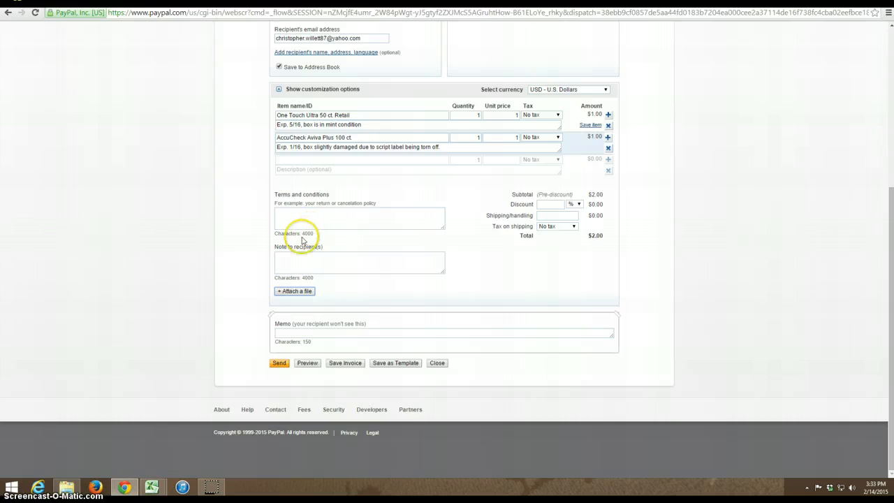
scroll(302, 240, up, 5)
scroll(302, 239, down, 5)
scroll(303, 236, up, 5)
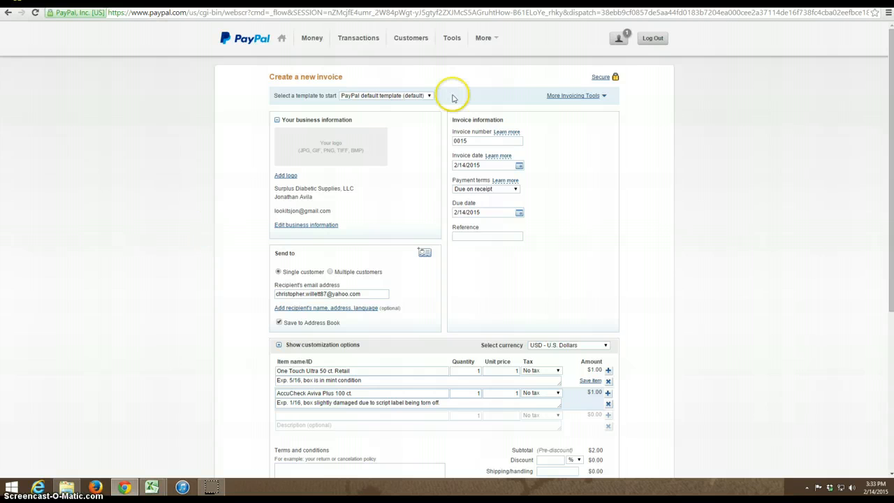
Leave the invoice form and open the list of saved invoice items.
mouse_move(606, 98)
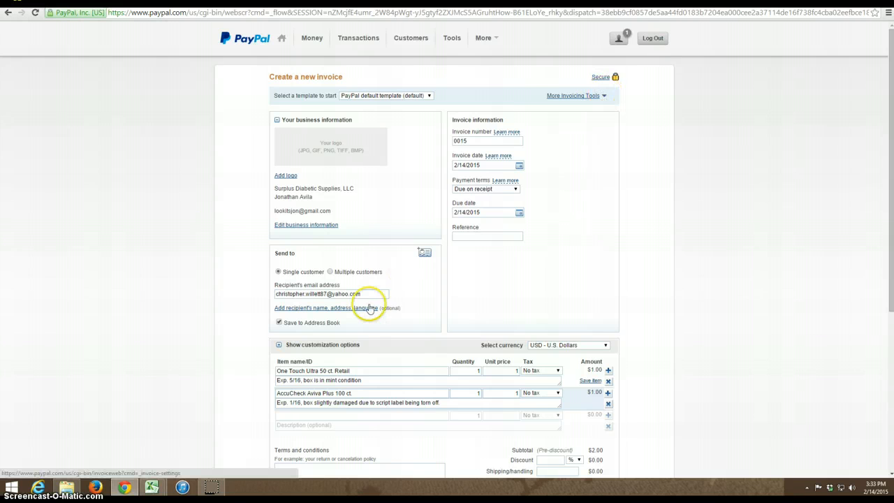
scroll(367, 308, down, 1)
click(359, 324)
triple_click(359, 324)
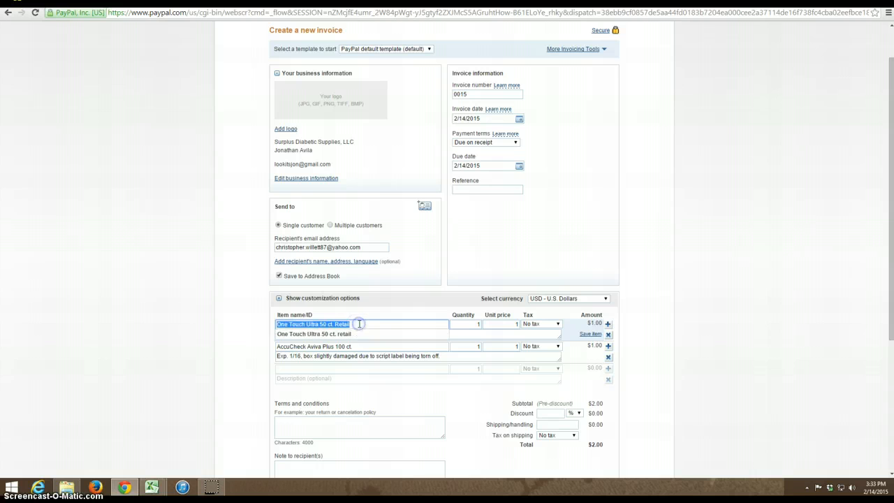
mouse_move(605, 55)
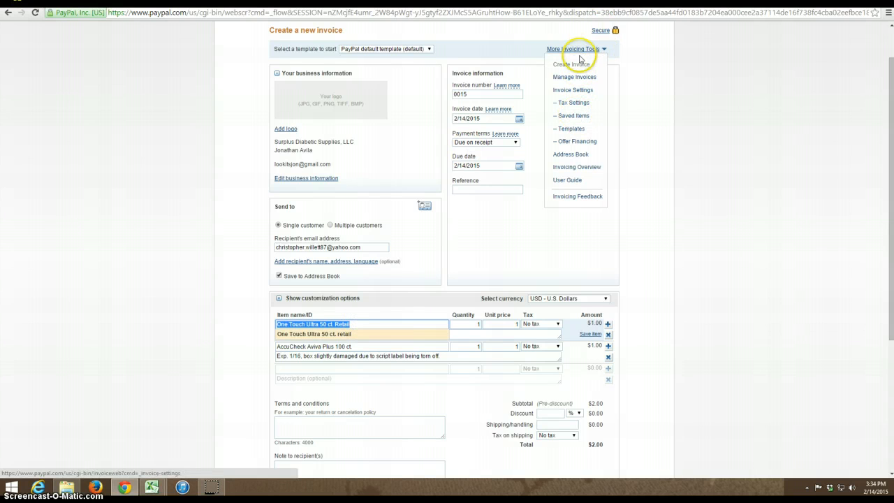
click(569, 116)
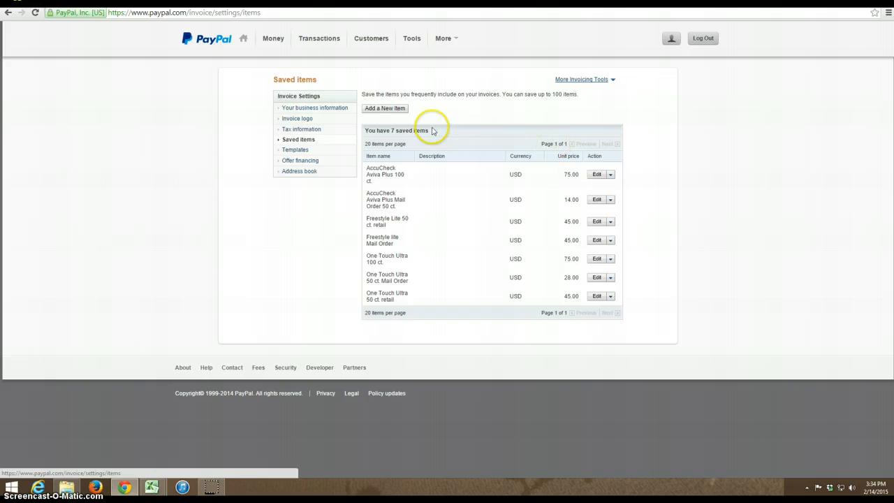
Save a new item "Bayer Contour Next 100 ct retail 7311" with unit price 45 in USD, and check its delete option.
click(399, 109)
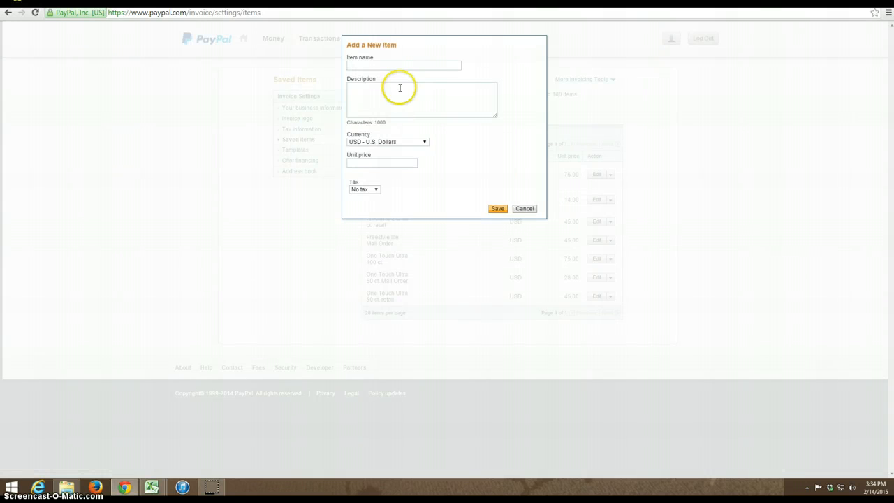
click(399, 64)
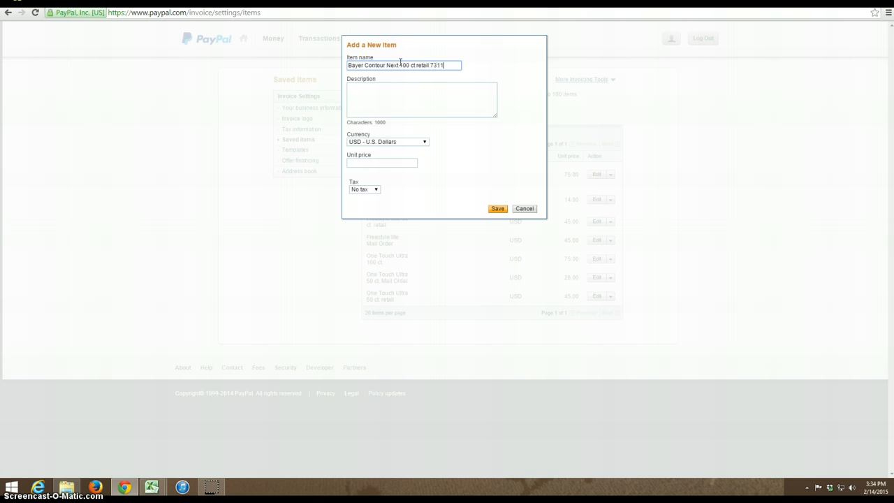
click(390, 164)
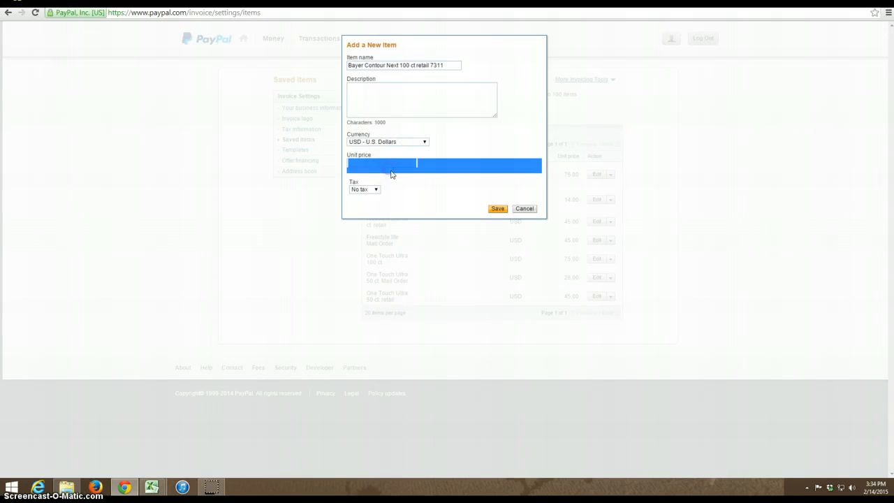
text(45)
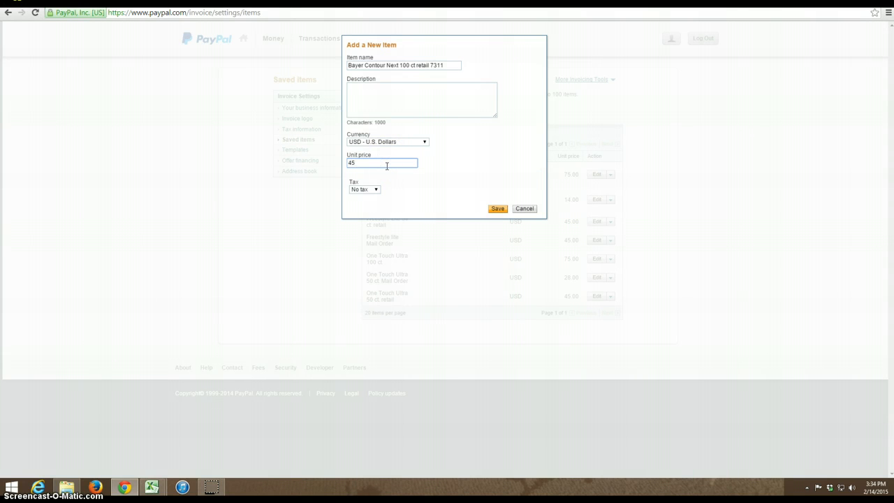
click(399, 165)
click(497, 209)
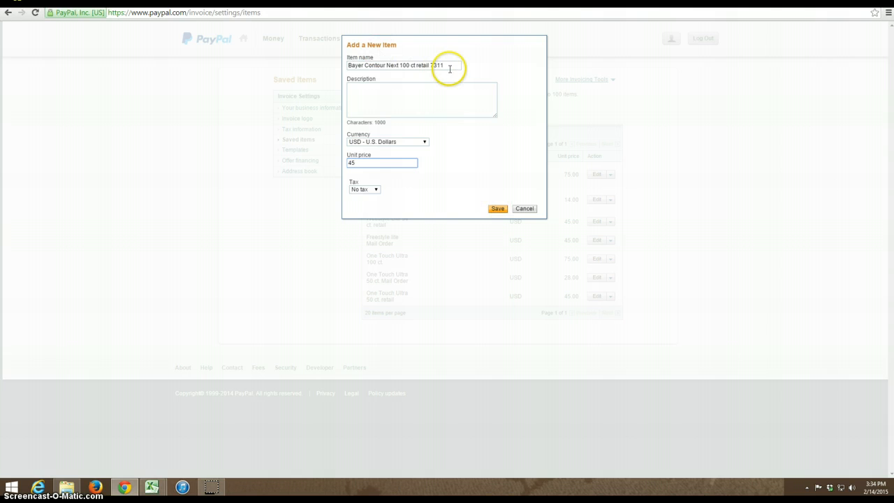
drag(446, 66, 228, 43)
click(404, 99)
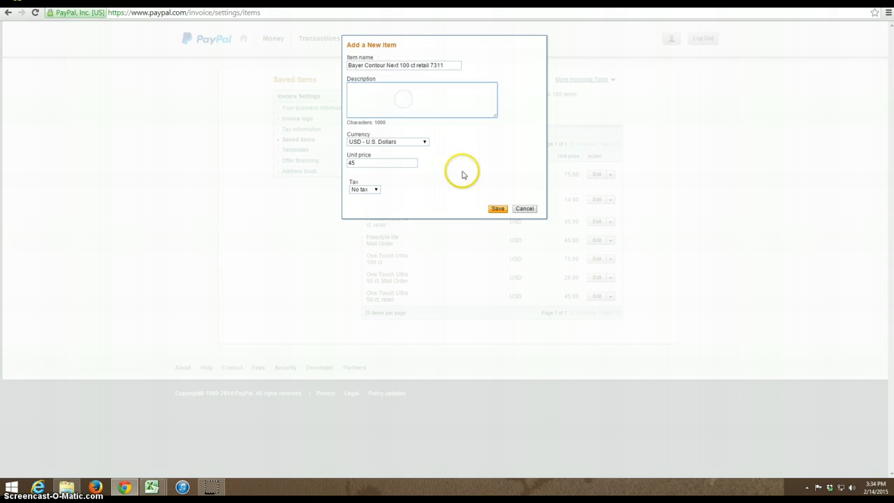
click(496, 210)
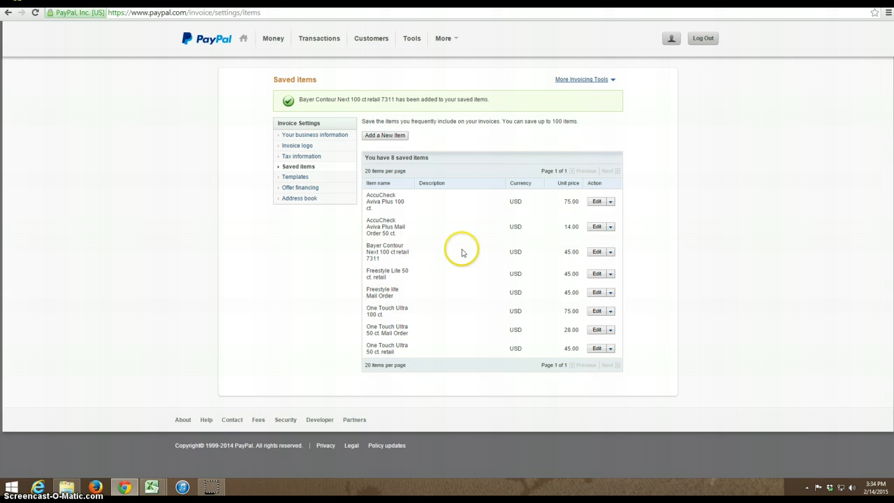
click(611, 252)
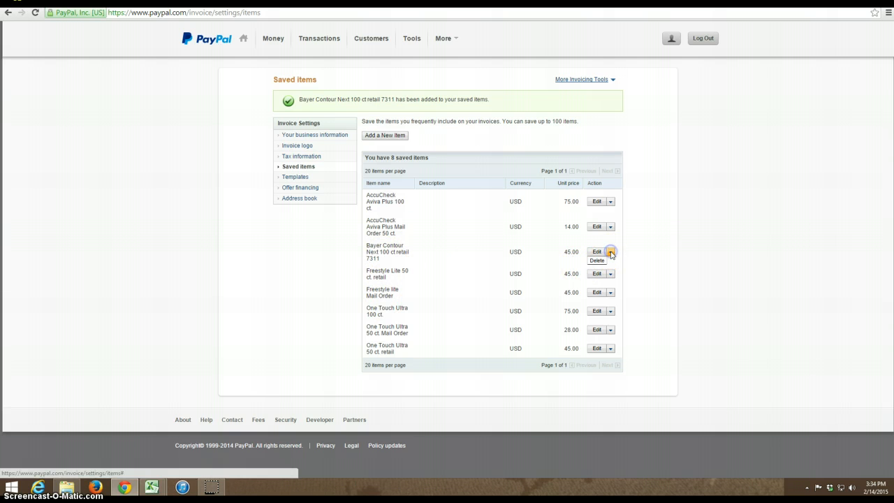
click(569, 253)
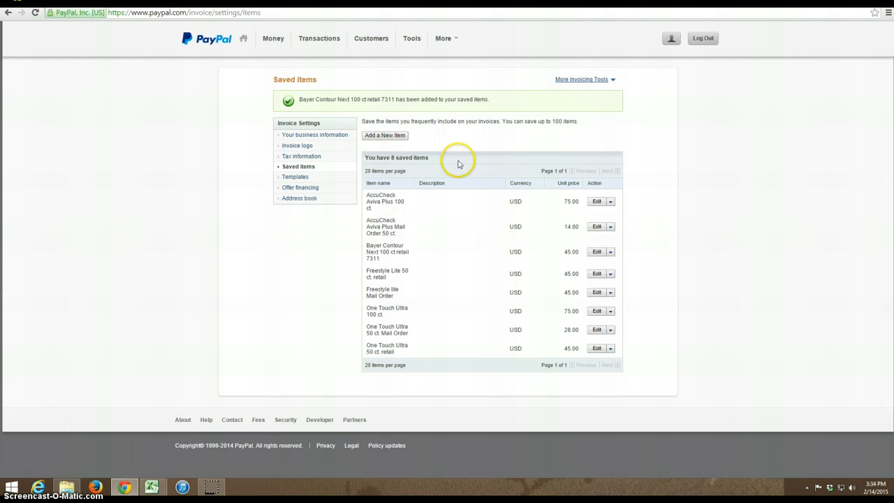
Open the invoice management list through the Invoicing and Request Money tool.
click(412, 38)
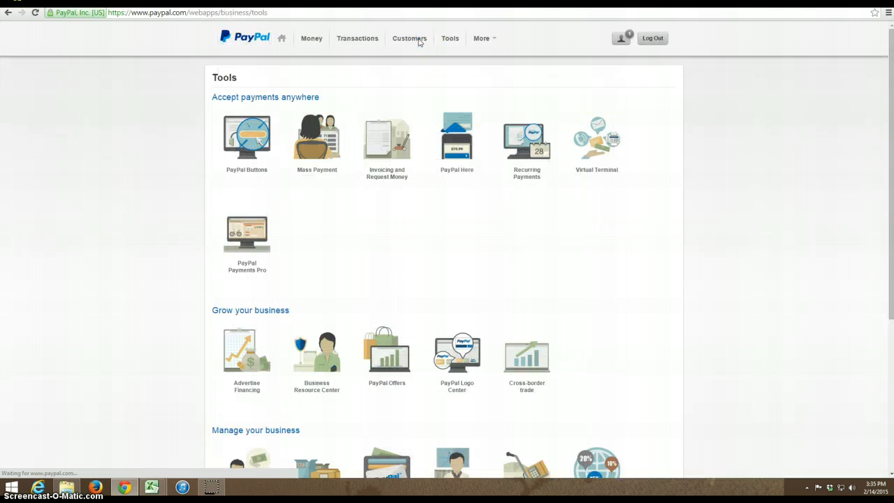
mouse_move(371, 169)
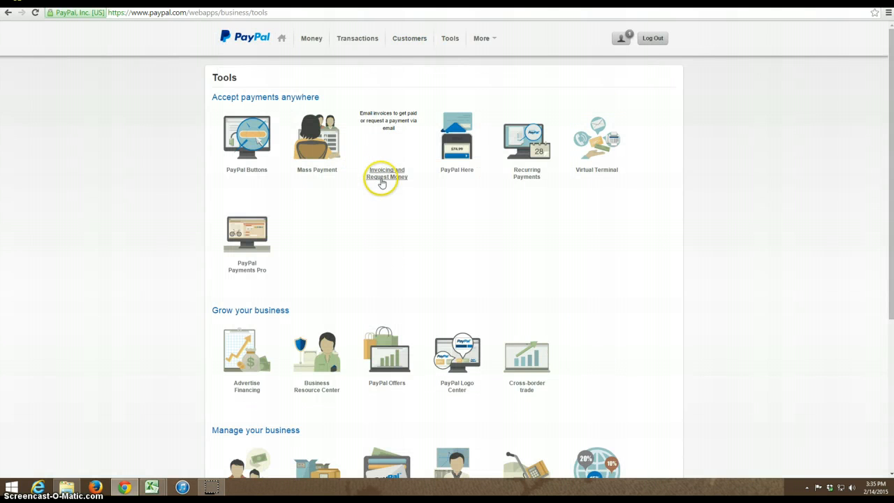
click(377, 177)
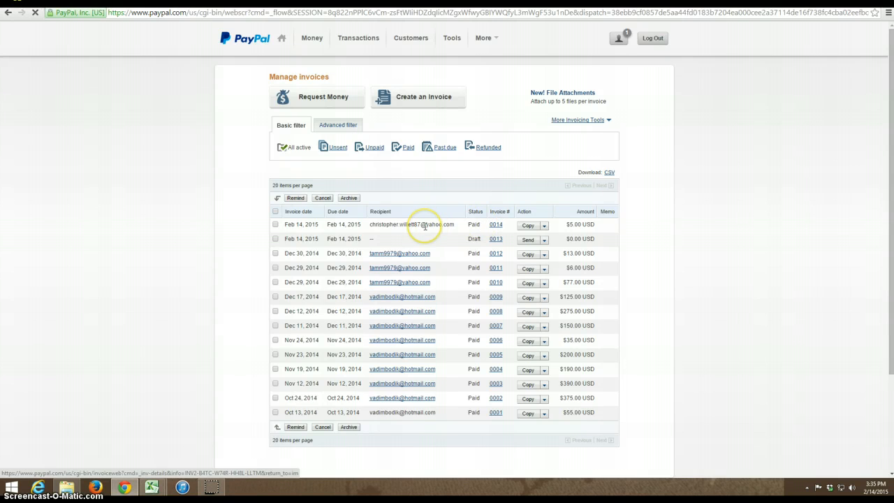
Examine the paid invoice of Feb 14, 2015 and its transaction details, and return to the invoice list.
scroll(345, 227, down, 3)
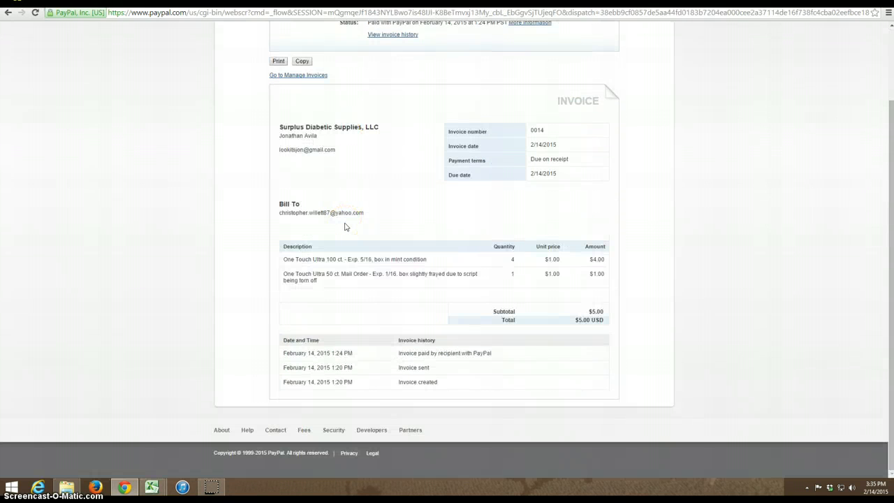
scroll(344, 227, up, 3)
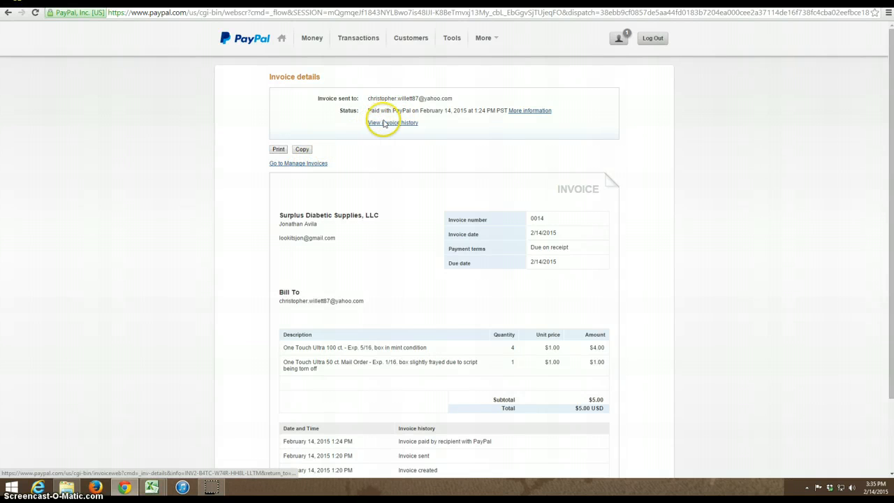
click(533, 111)
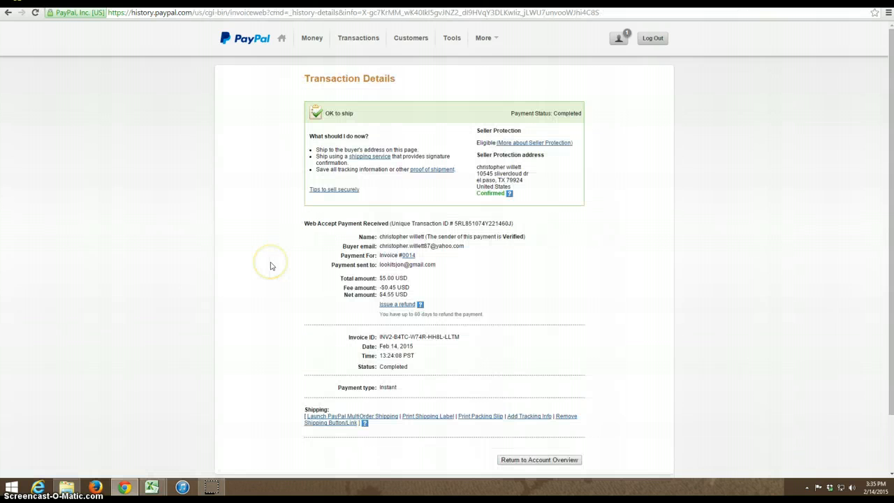
click(8, 12)
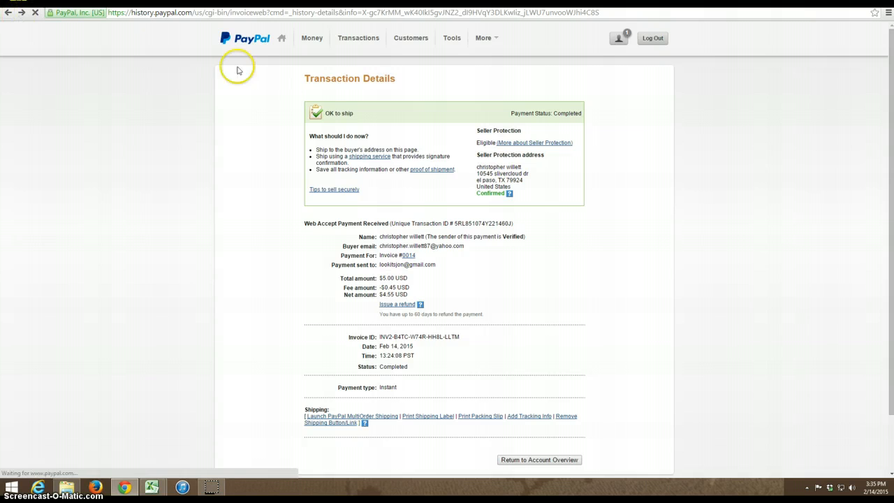
scroll(449, 253, down, 3)
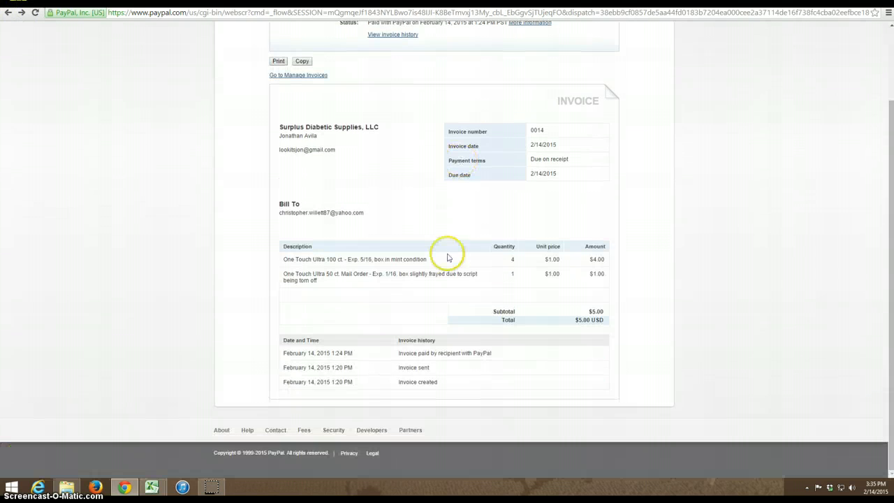
scroll(429, 306, up, 3)
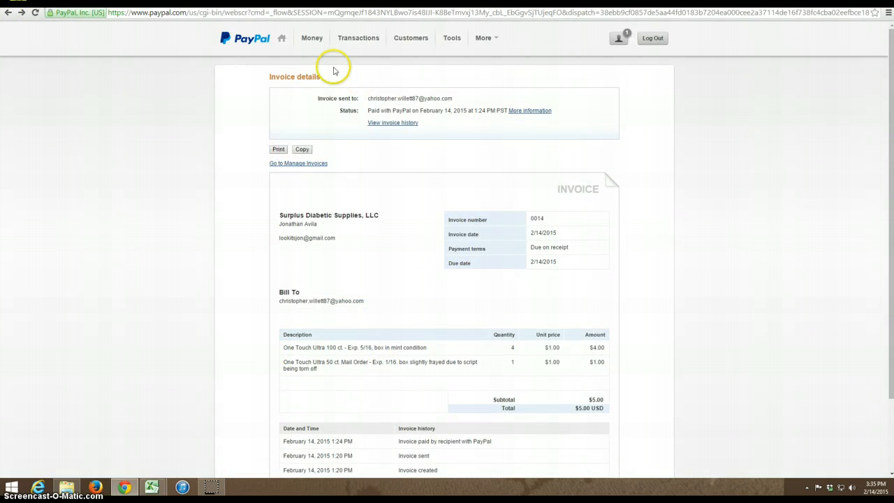
click(8, 12)
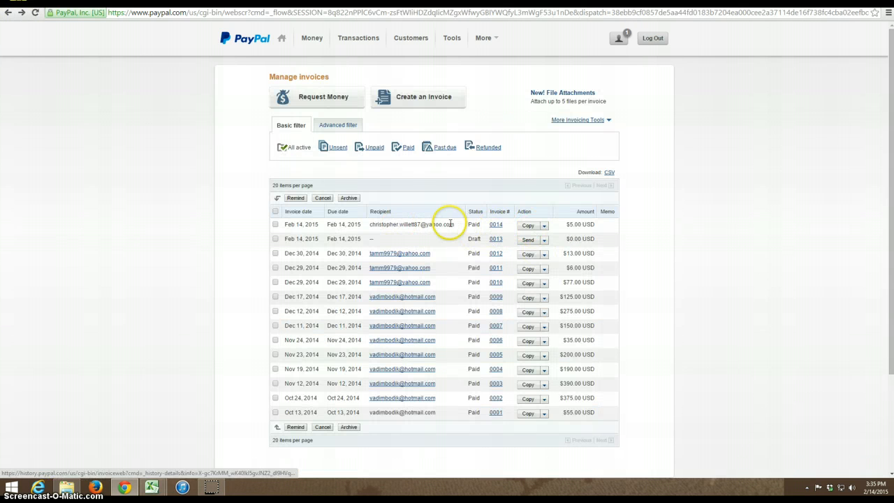
Start a United States Postal Service shipping label from the transaction details of the paid Feb 14, 2015 invoice.
click(496, 224)
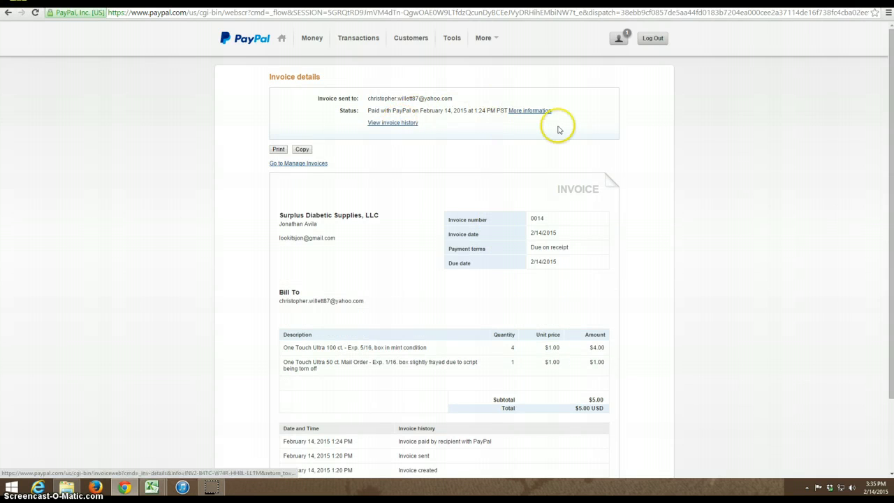
click(532, 111)
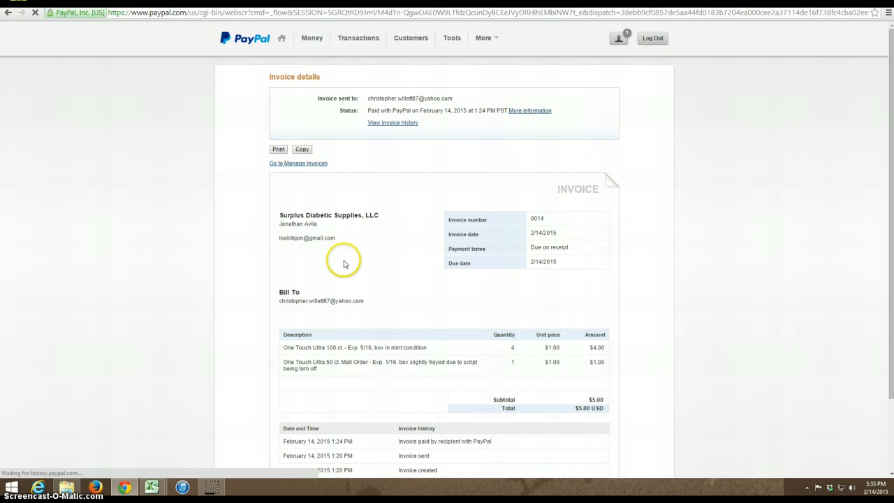
scroll(352, 307, down, 2)
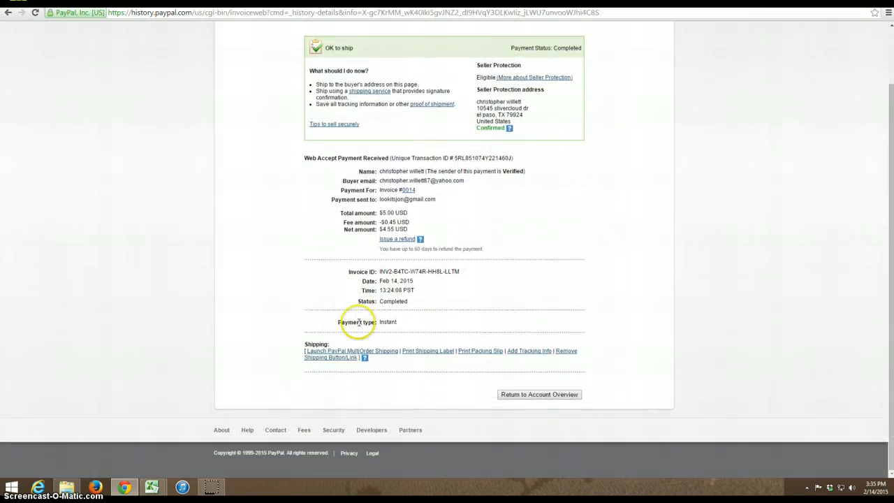
click(434, 352)
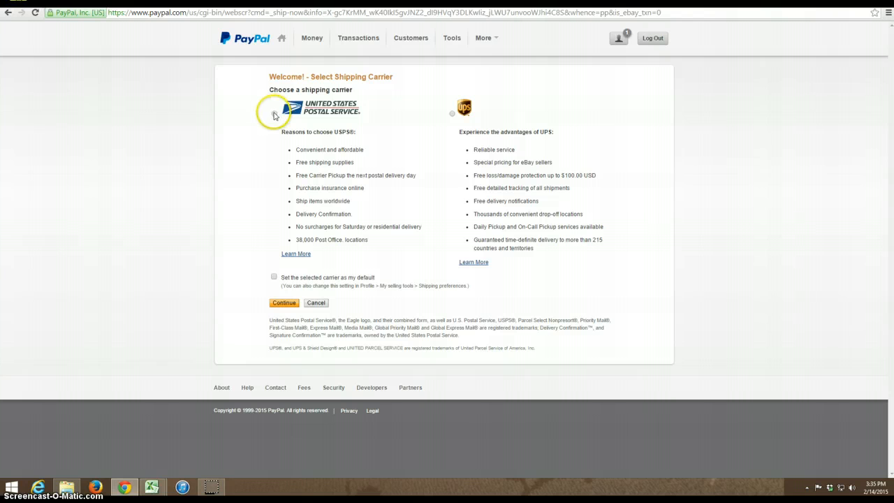
click(285, 303)
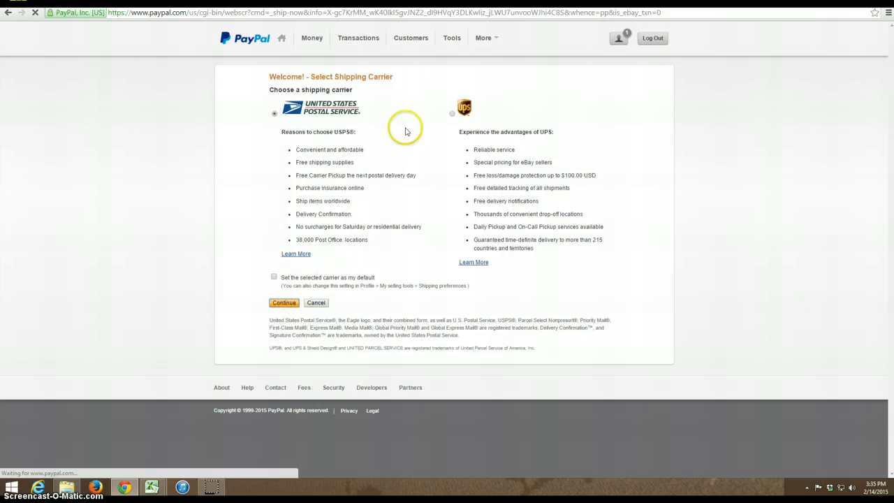
Set the service type of the shipping label to Priority Mail (1-3 days).
scroll(350, 309, down, 3)
scroll(348, 311, up, 2)
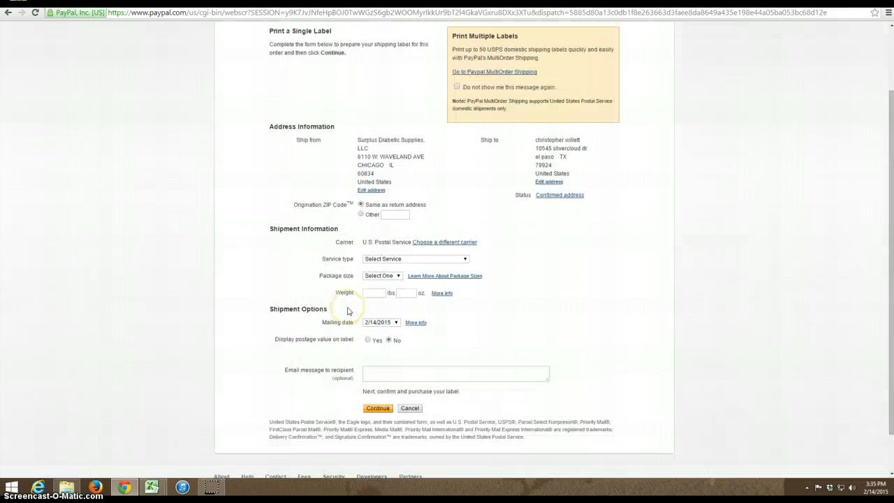
scroll(368, 298, down, 1)
click(412, 250)
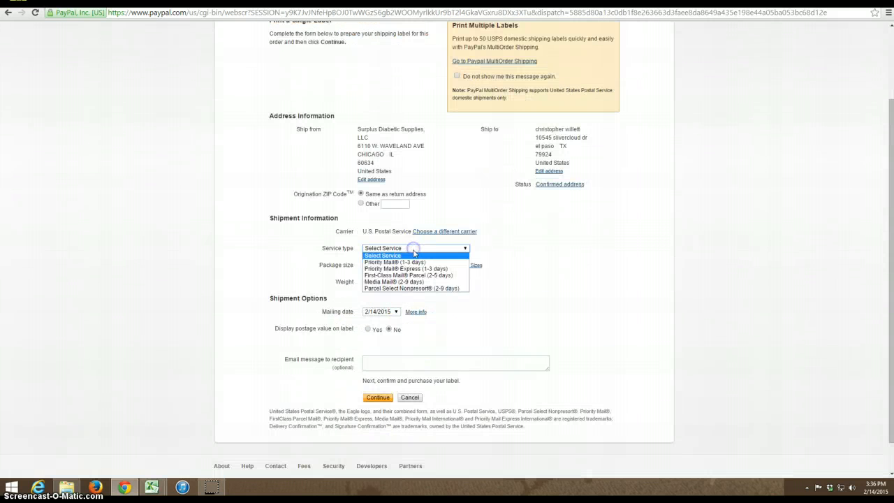
click(412, 266)
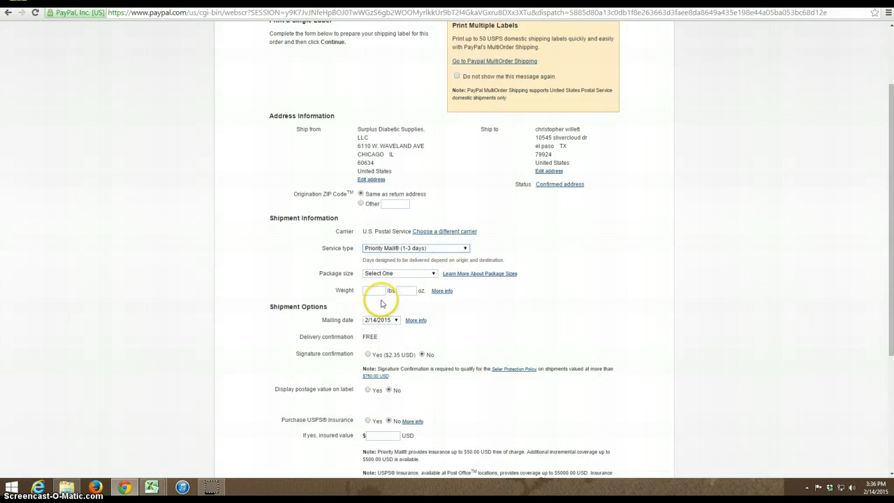
Try Medium Flat Rate Box as the package size, and reset the field to Select One.
click(397, 273)
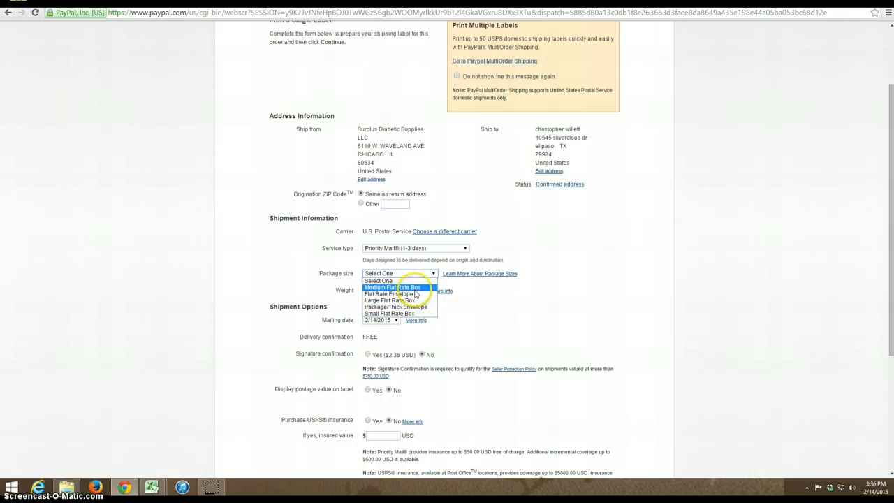
click(416, 288)
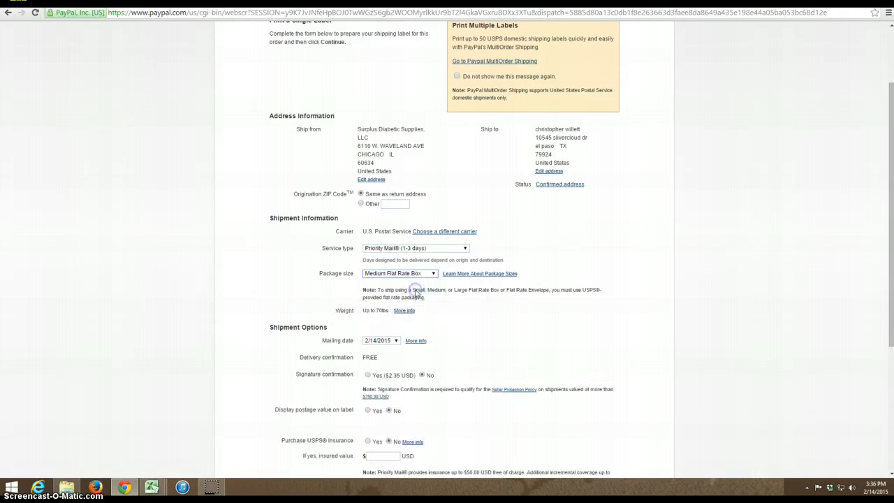
click(417, 273)
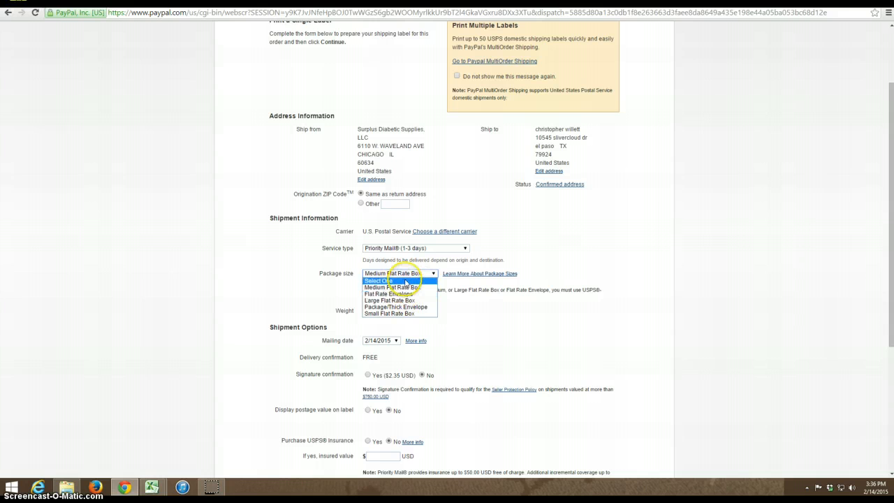
click(391, 280)
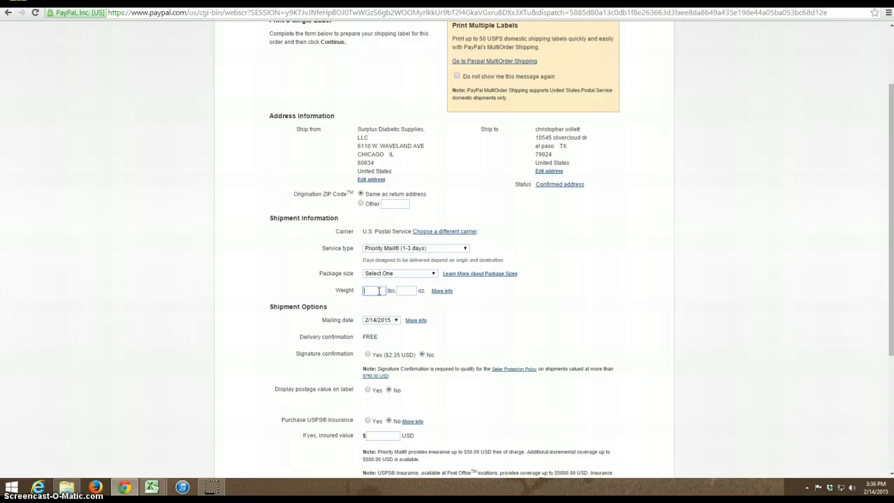
Set the package weight to 1 lb 2 oz and request signature confirmation for the shipping label.
click(404, 286)
scroll(412, 317, down, 2)
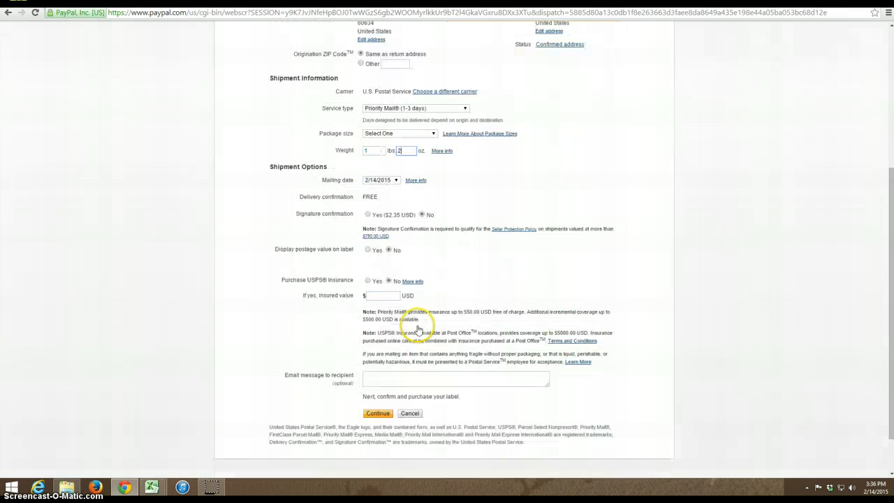
click(370, 216)
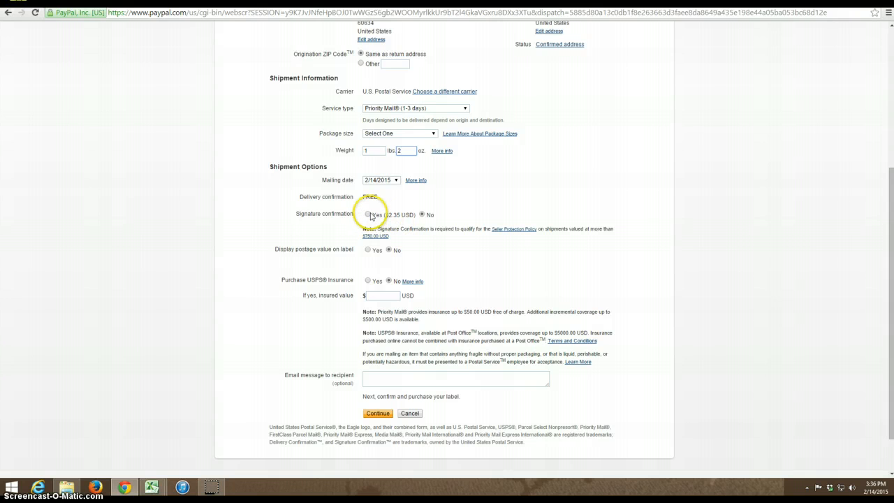
Review the address, shipment information and shipment options of the shipping label form, and return to the previous page.
scroll(168, 270, down, 1)
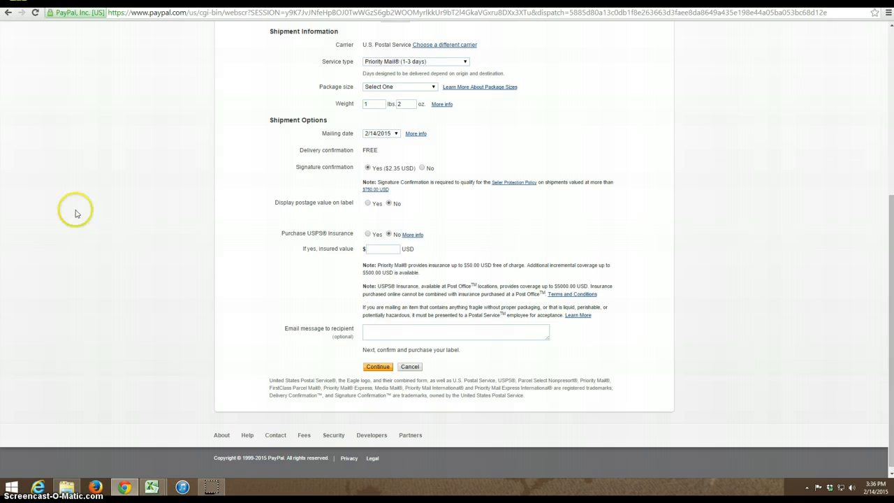
scroll(155, 258, up, 3)
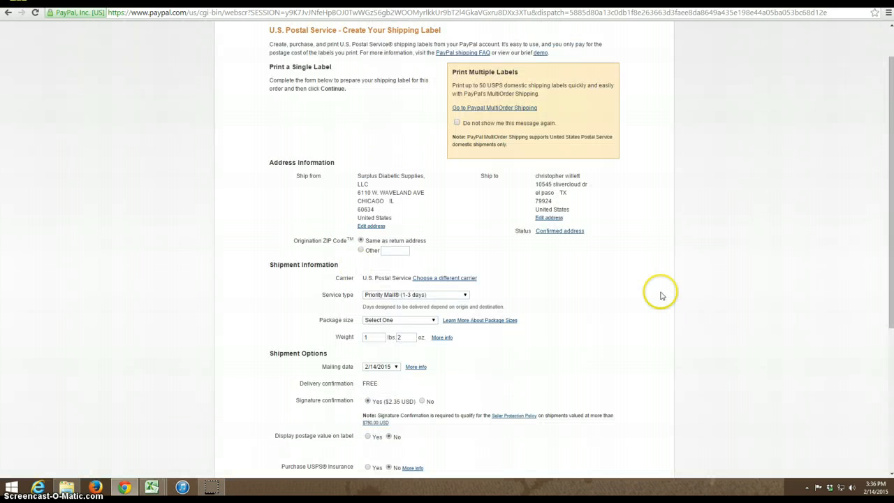
scroll(320, 271, down, 3)
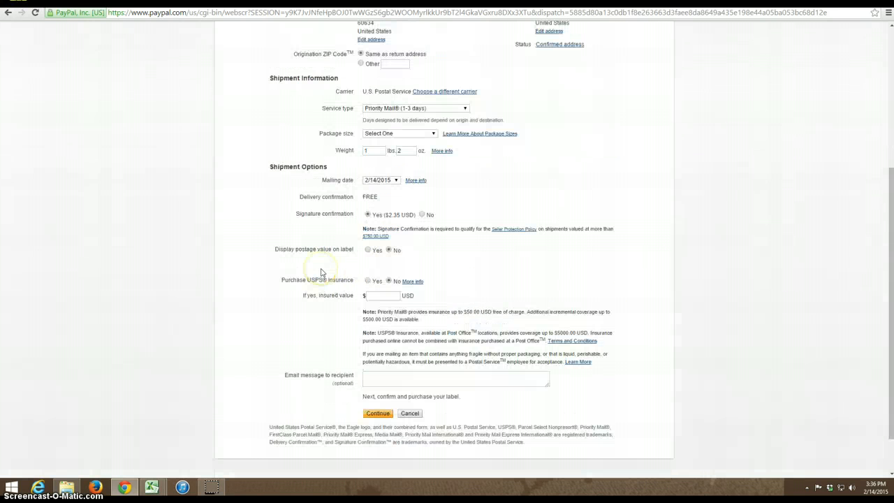
scroll(321, 273, up, 3)
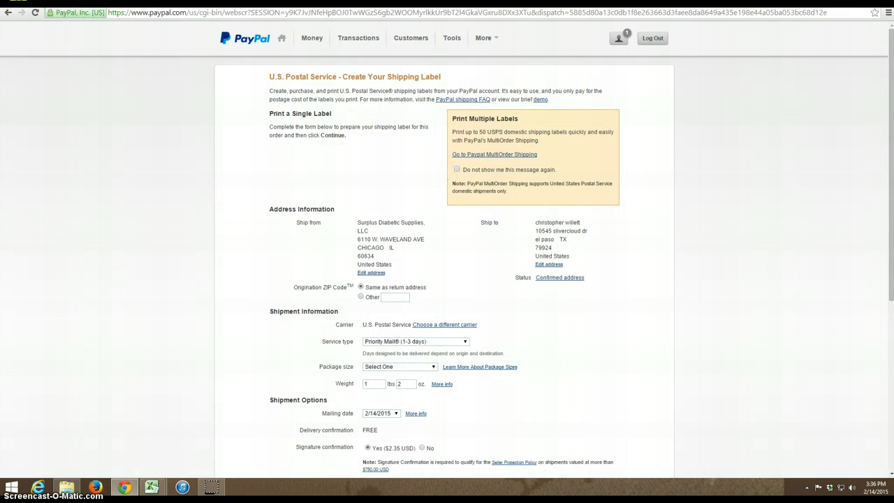
click(9, 13)
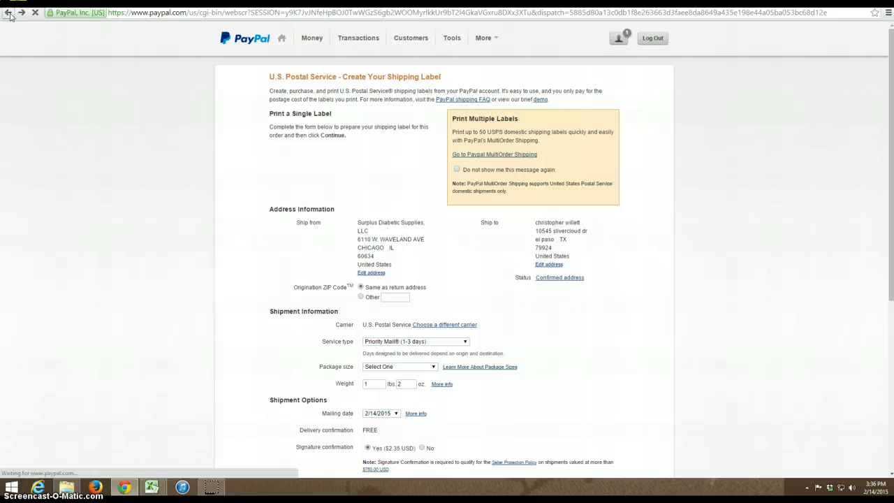